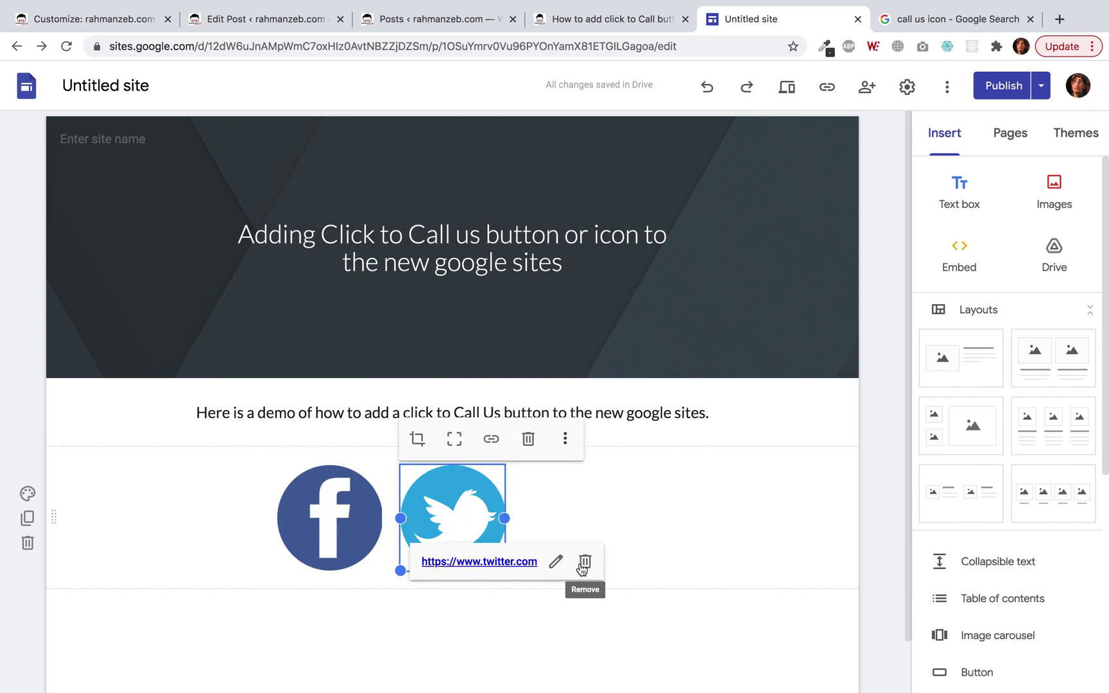
click(585, 562)
click(491, 440)
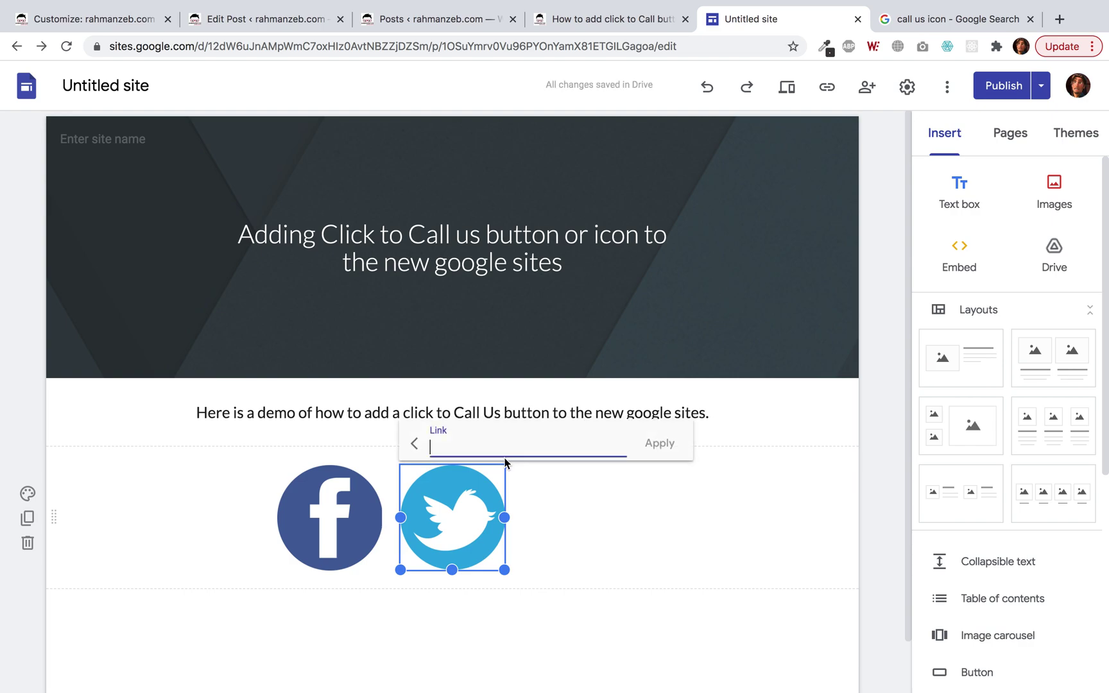
text(https://)
text(gg)
text(oogle.com)
Apply the google.com link to Twitter and add a tel: phone-number link to the Facebook icon.
click(661, 449)
click(357, 497)
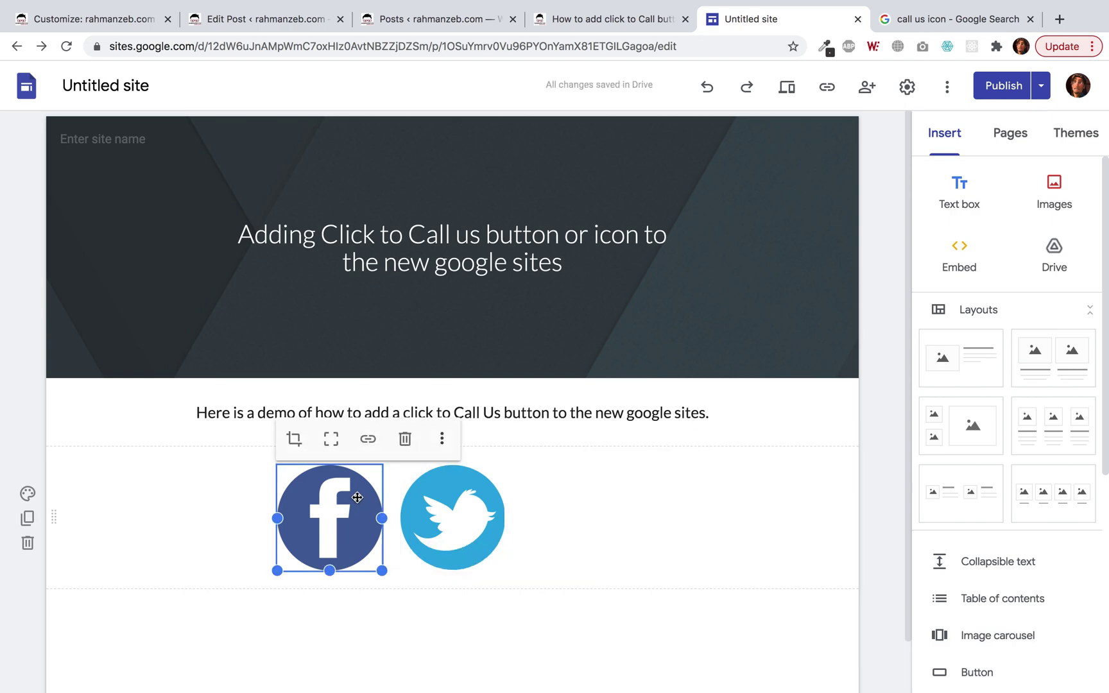
click(368, 438)
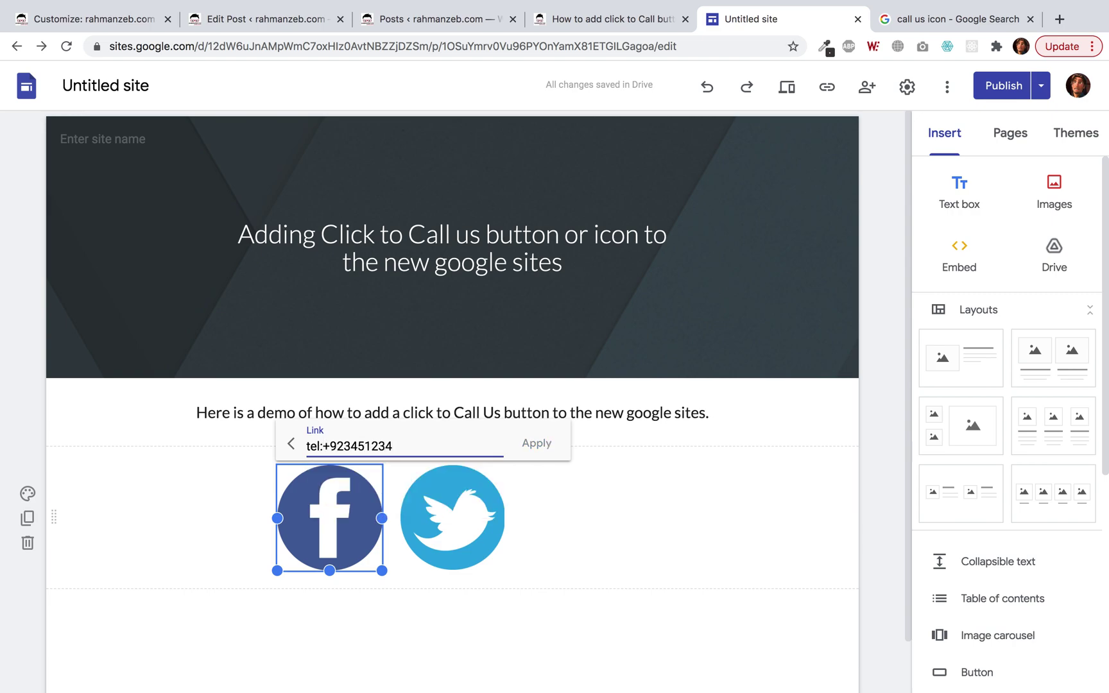
click(529, 443)
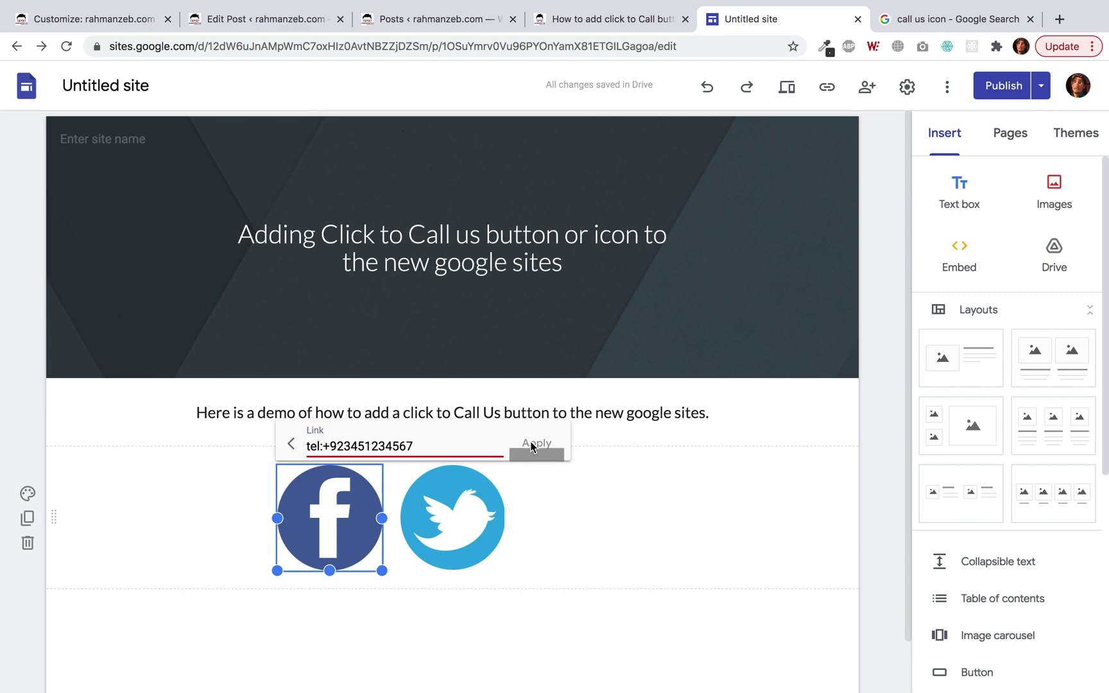
Delete the Facebook icon's tel: link text and cancel adding the link.
triple_click(462, 444)
click(462, 444)
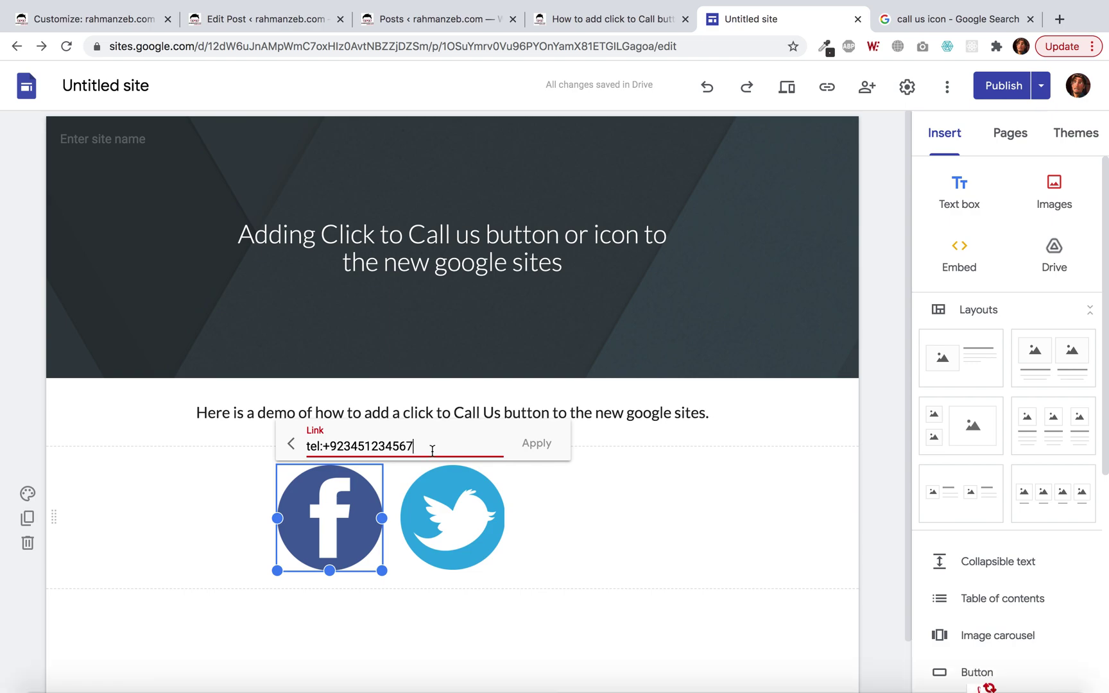
triple_click(432, 450)
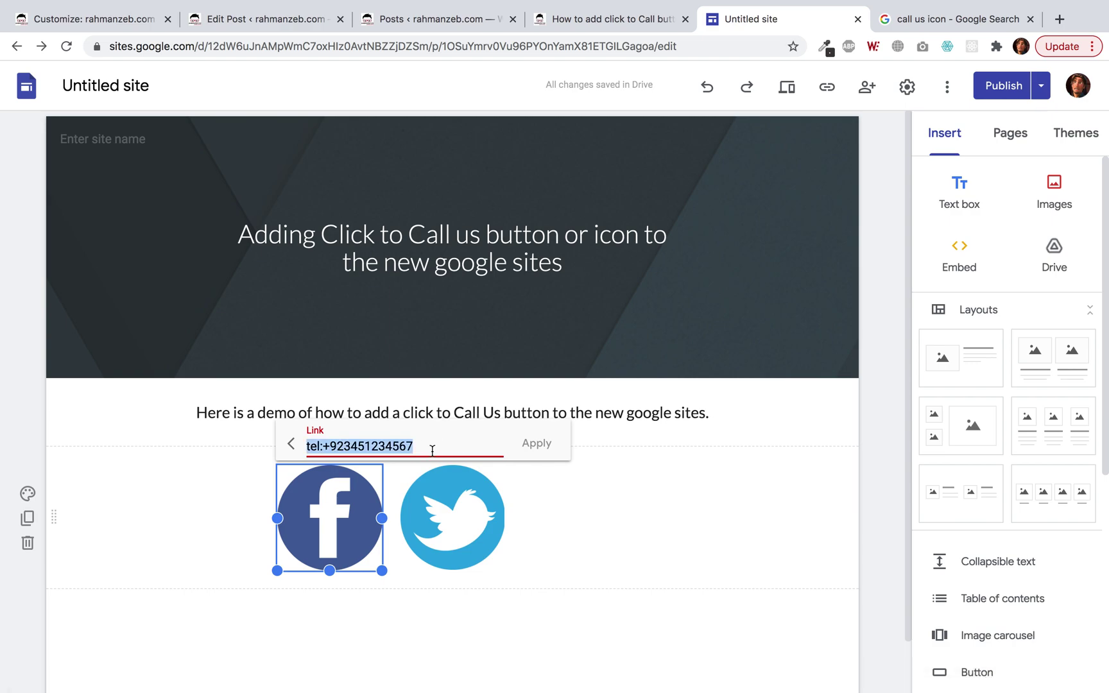
key(BackSpace)
click(290, 444)
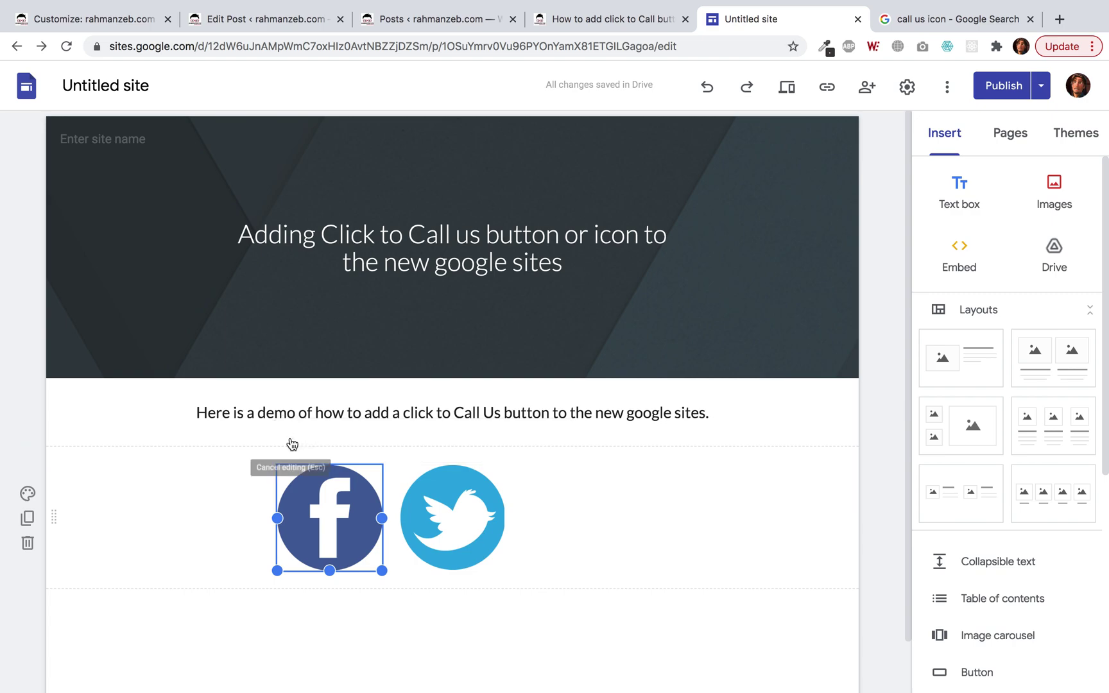
click(895, 502)
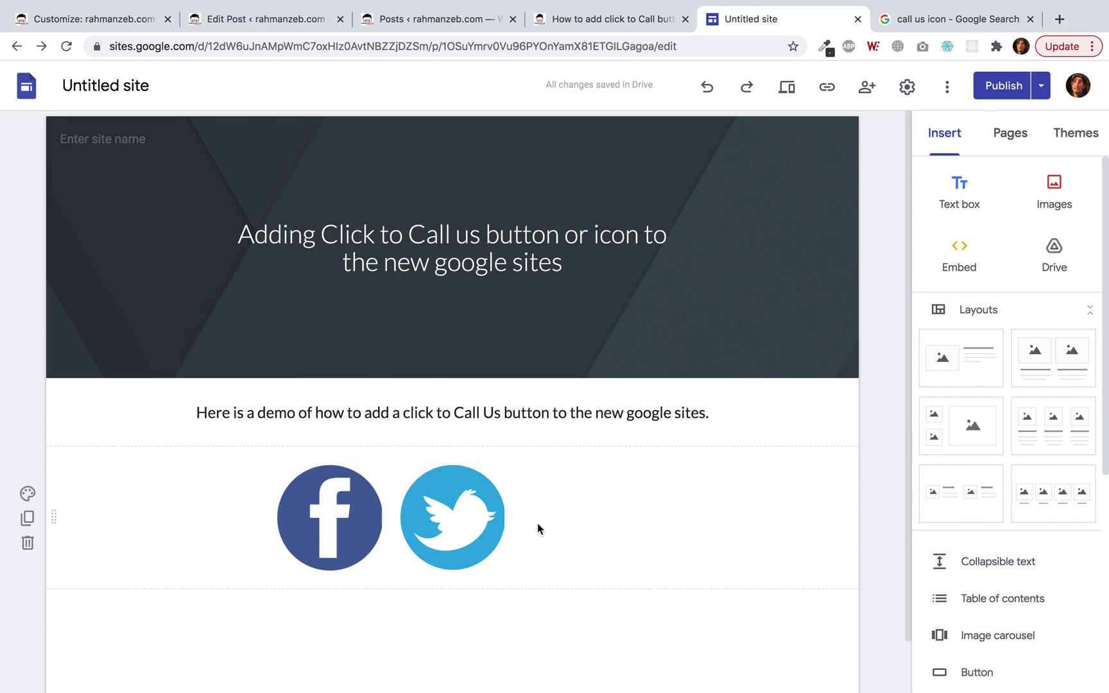
Copy the round blue phone icon's image address from Google Images and return to Sites.
click(941, 20)
right_click(882, 285)
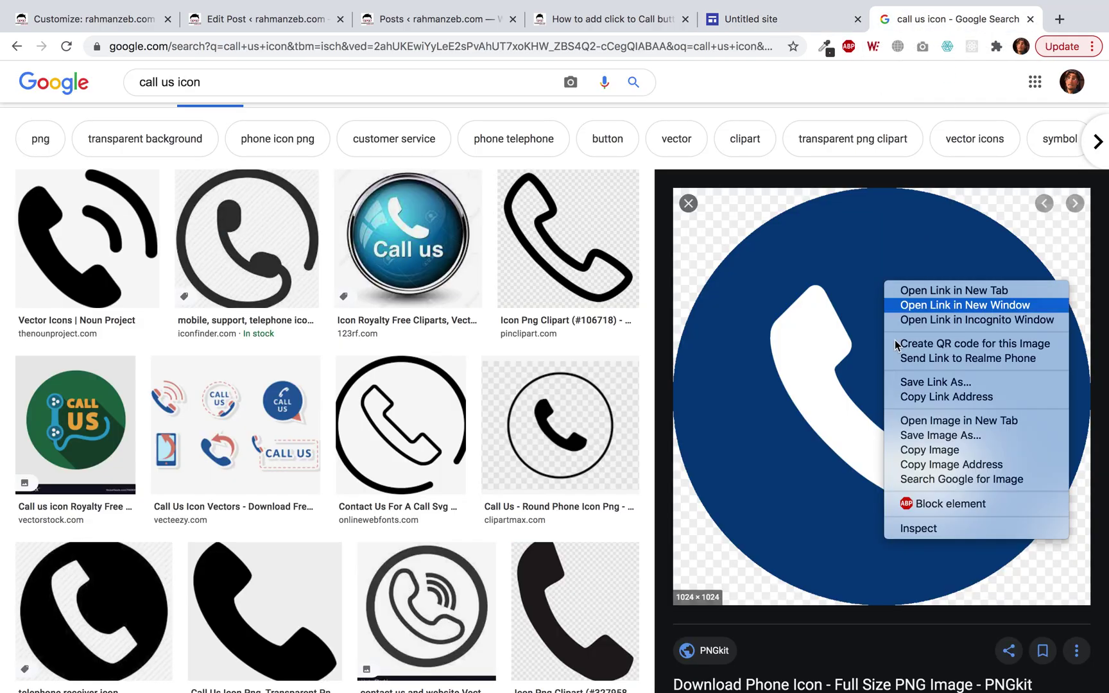
click(943, 464)
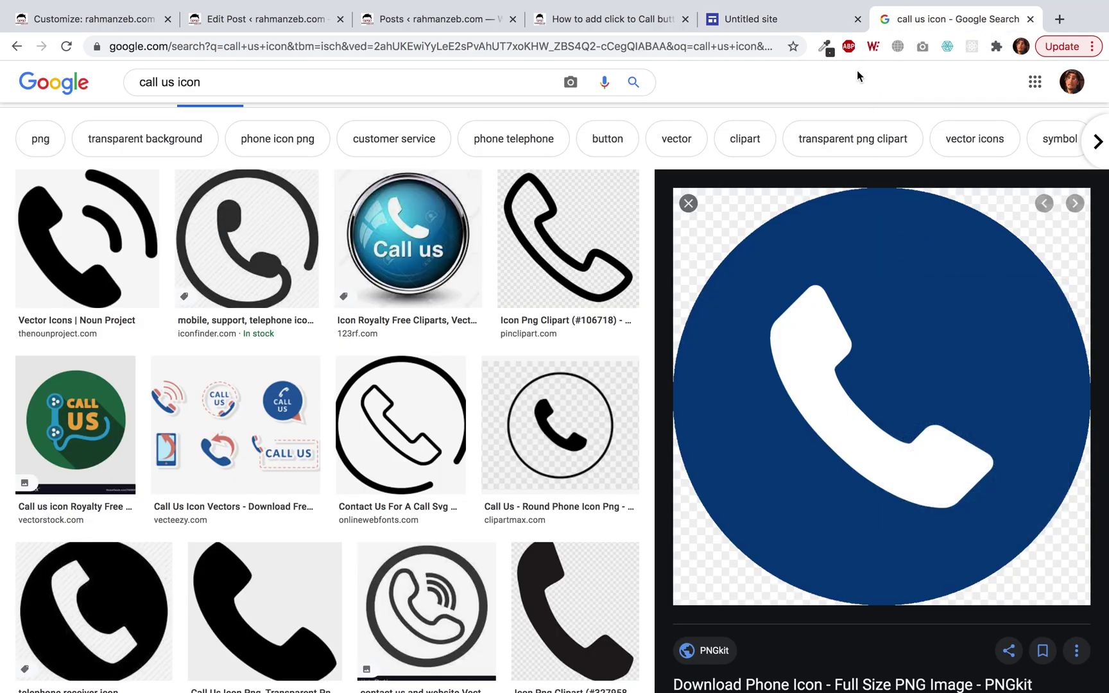
click(781, 24)
Embed the copied phone icon using an <img> tag in embed code and insert it.
click(975, 252)
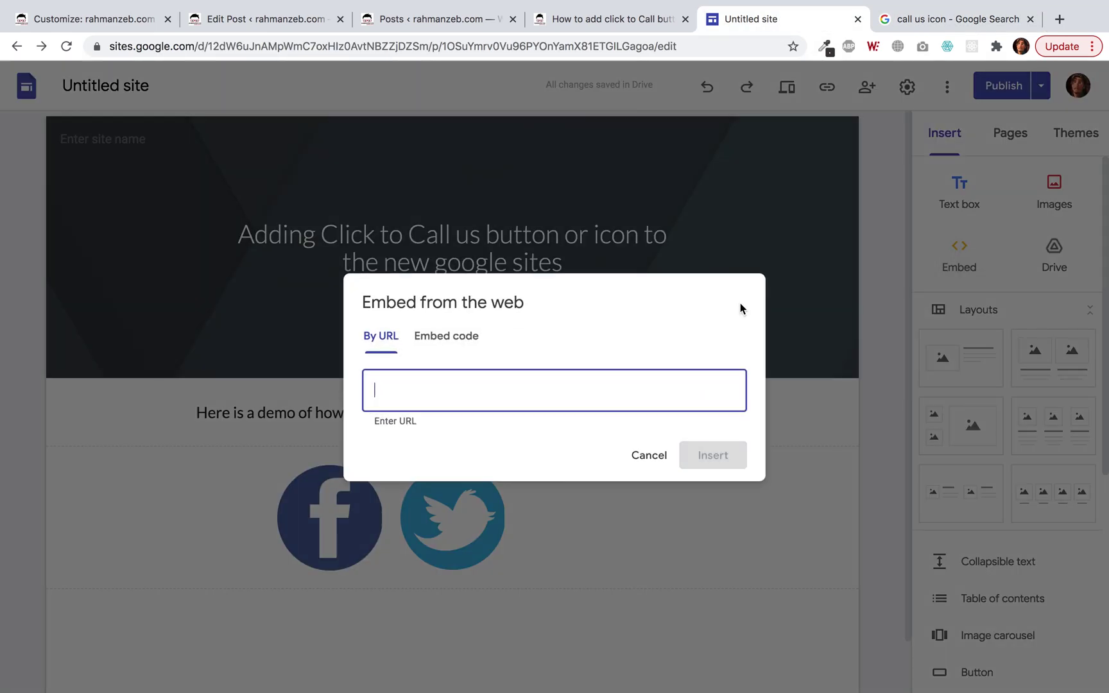
click(465, 337)
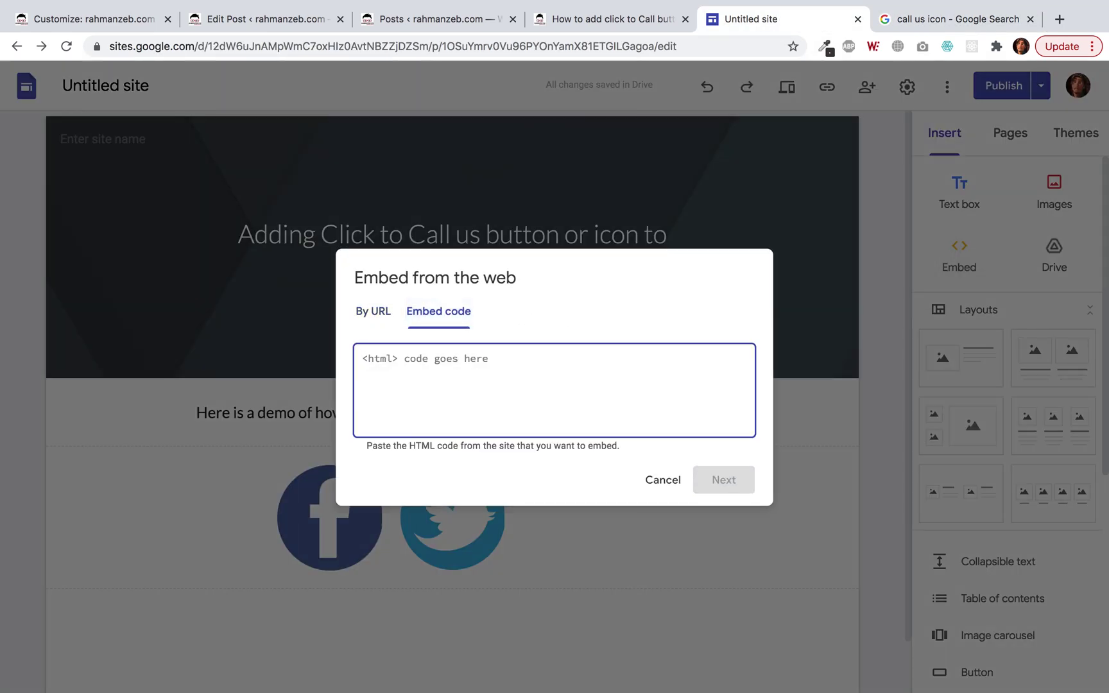
text(<img src="" />)
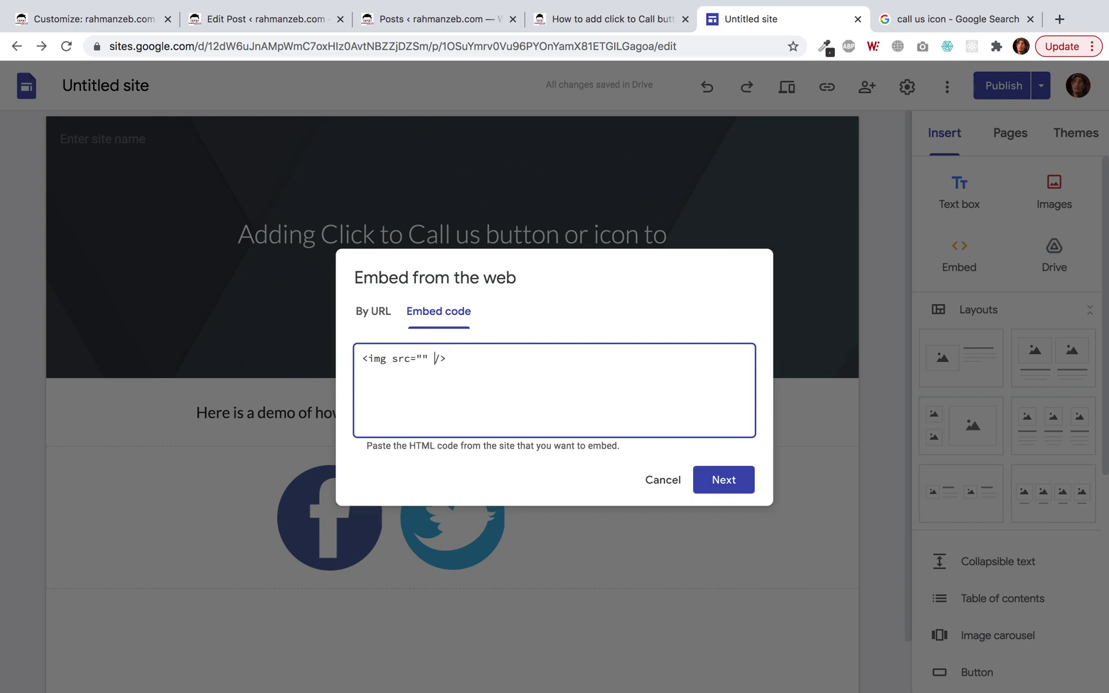
text(https://www.pngkit.com/png/full/82-829739_phone-icon.png)
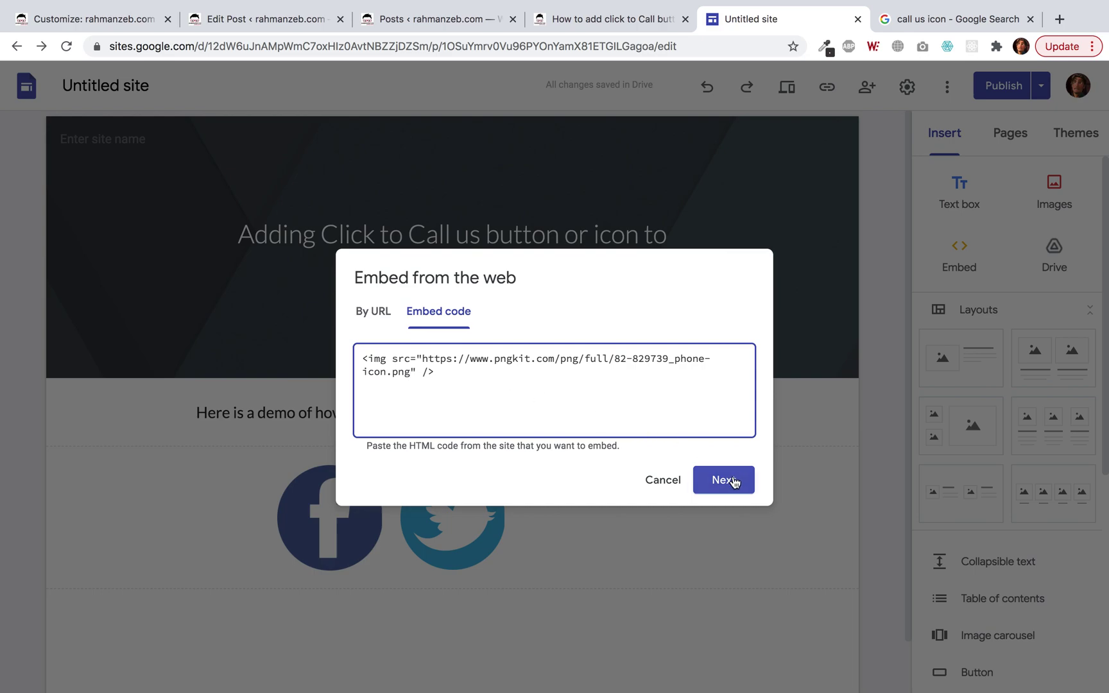
click(734, 482)
click(724, 550)
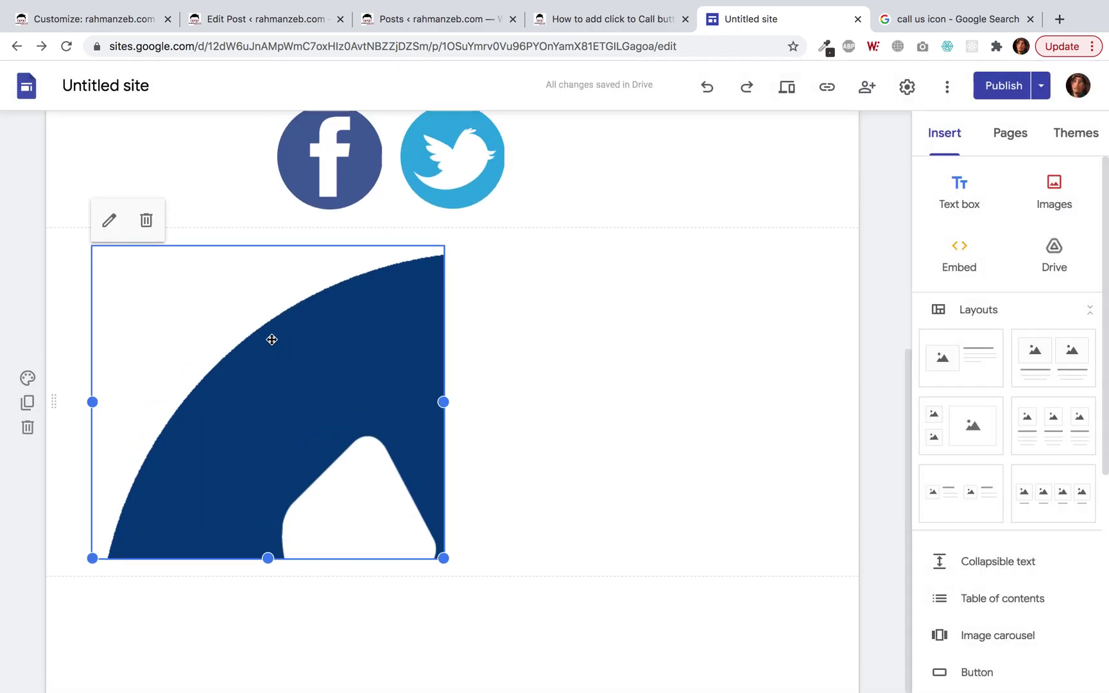
Resize the phone embed down to icon size and move it right of the Twitter icon.
drag(92, 416, 334, 391)
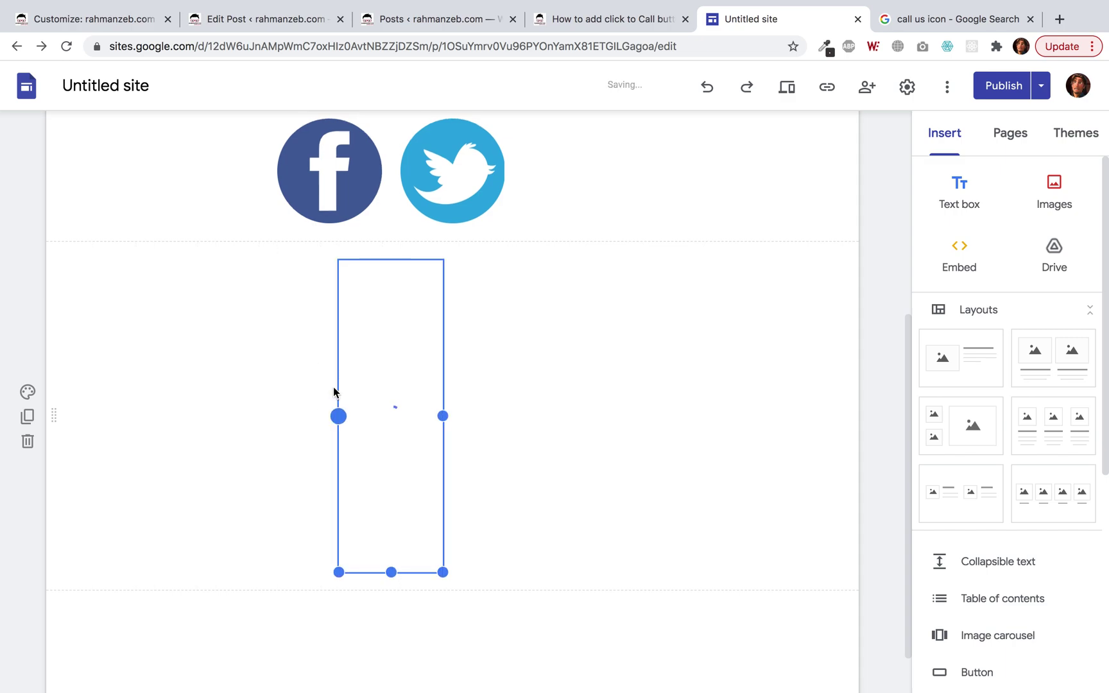
drag(381, 260, 549, 185)
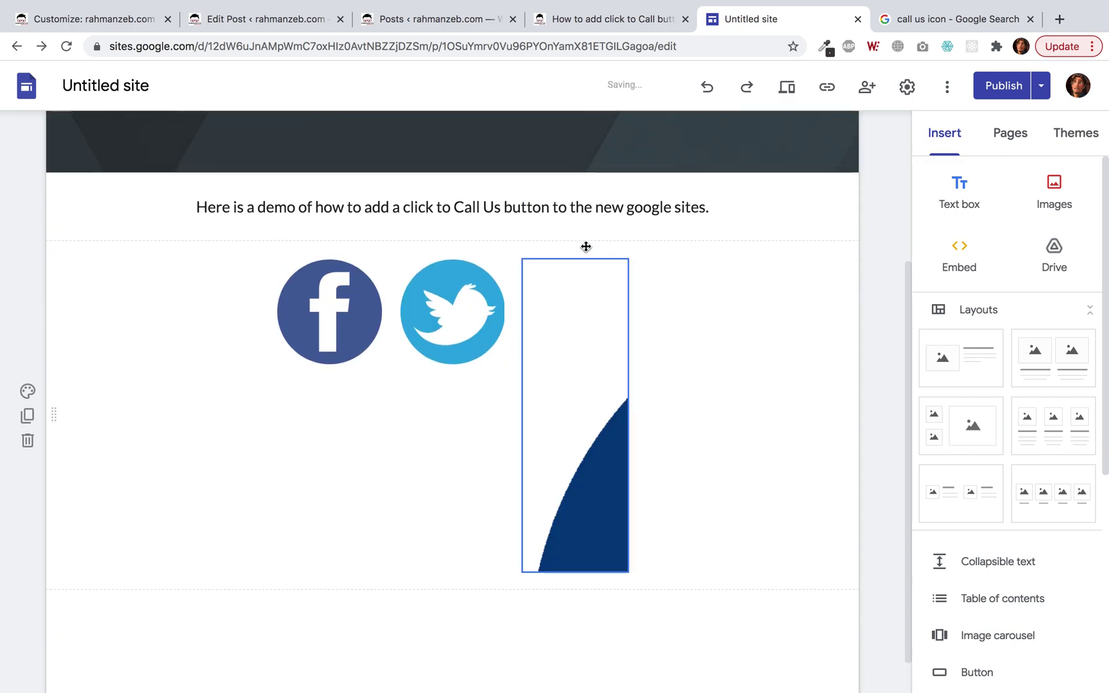
click(576, 568)
drag(577, 573, 560, 373)
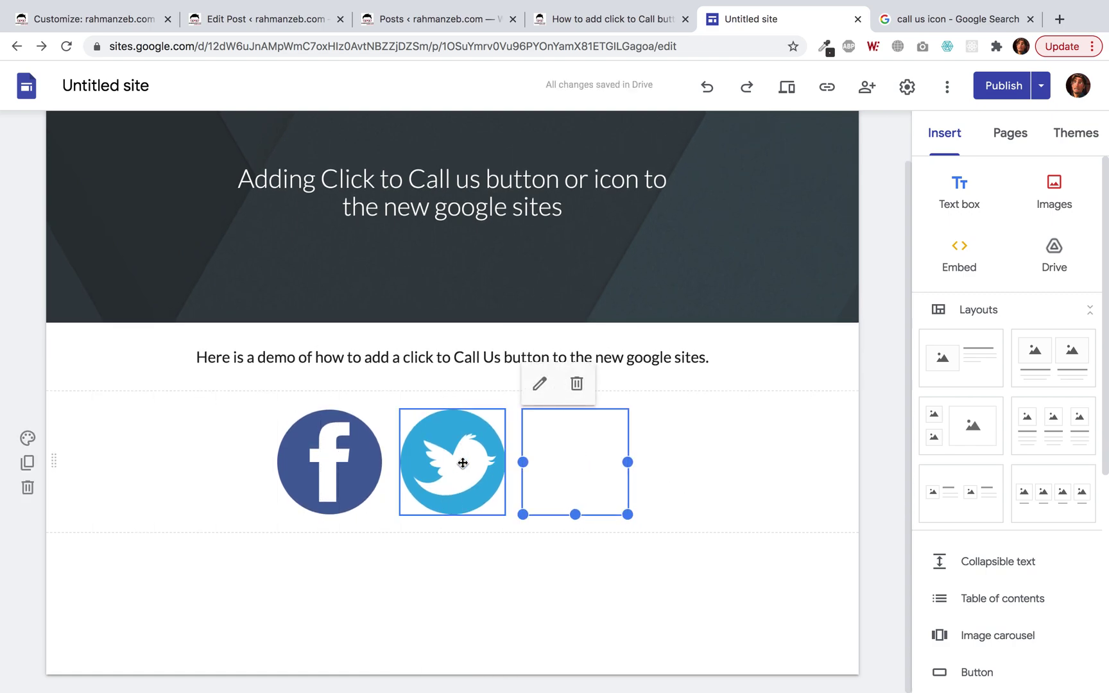
Select the phone icon embed and reopen its code for editing.
click(679, 473)
click(569, 459)
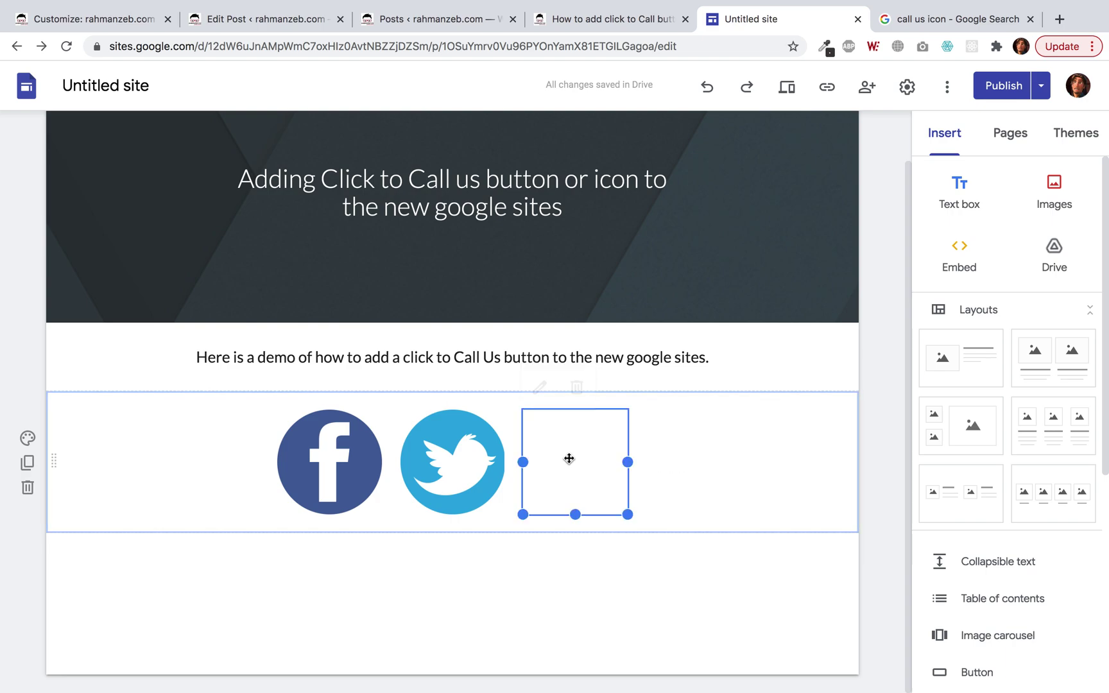
click(452, 462)
click(573, 463)
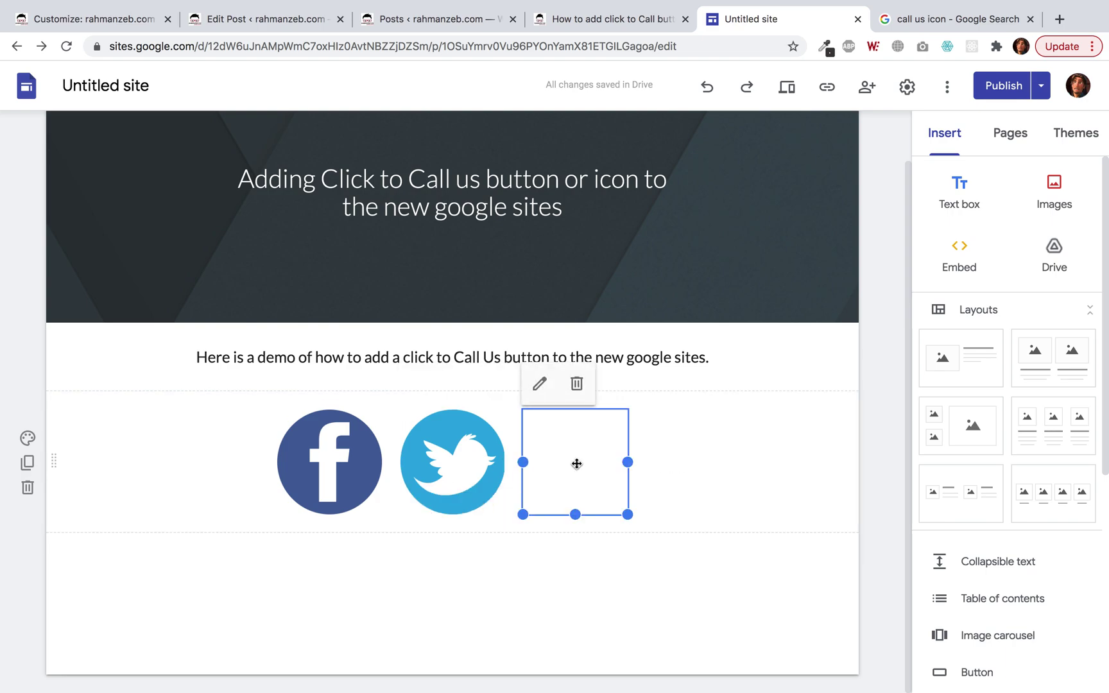
click(539, 387)
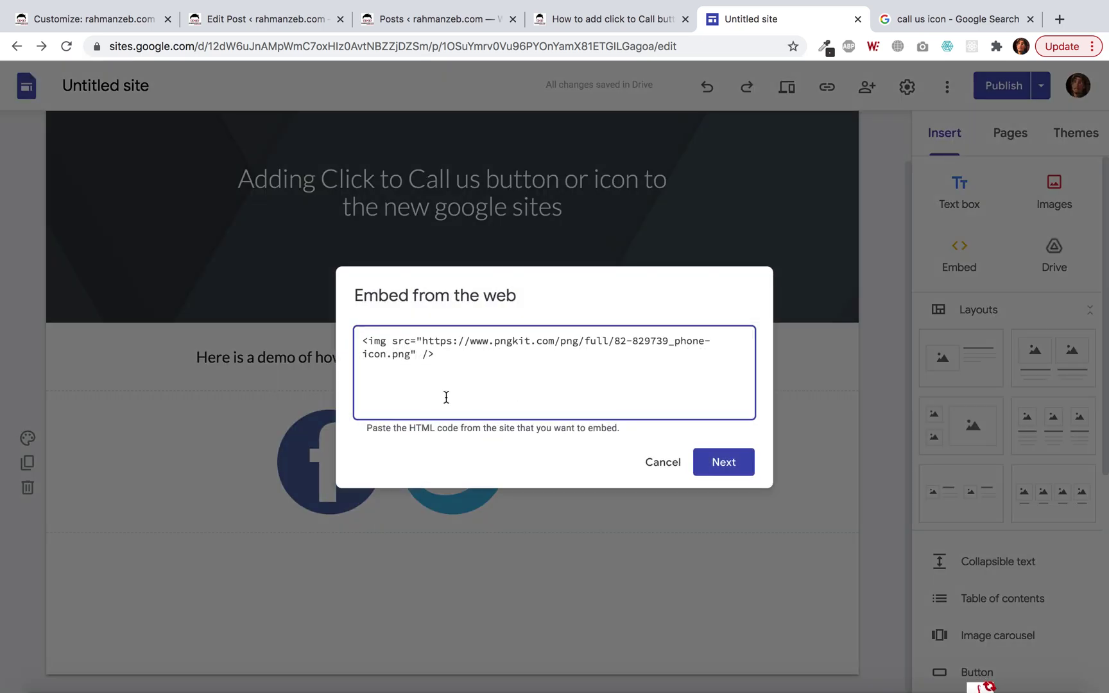
Add a <style> block above the img with an img rule of display: block.
click(364, 340)
key(Return)
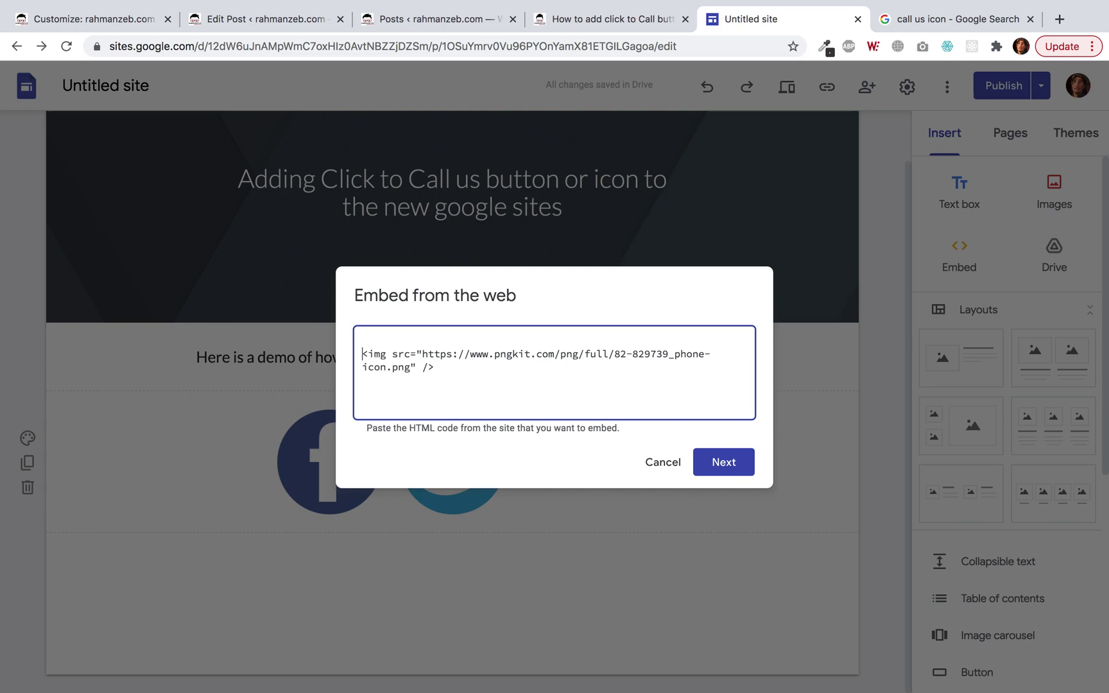
text(<style>)
key(Return)
key(Return)
text(</sty)
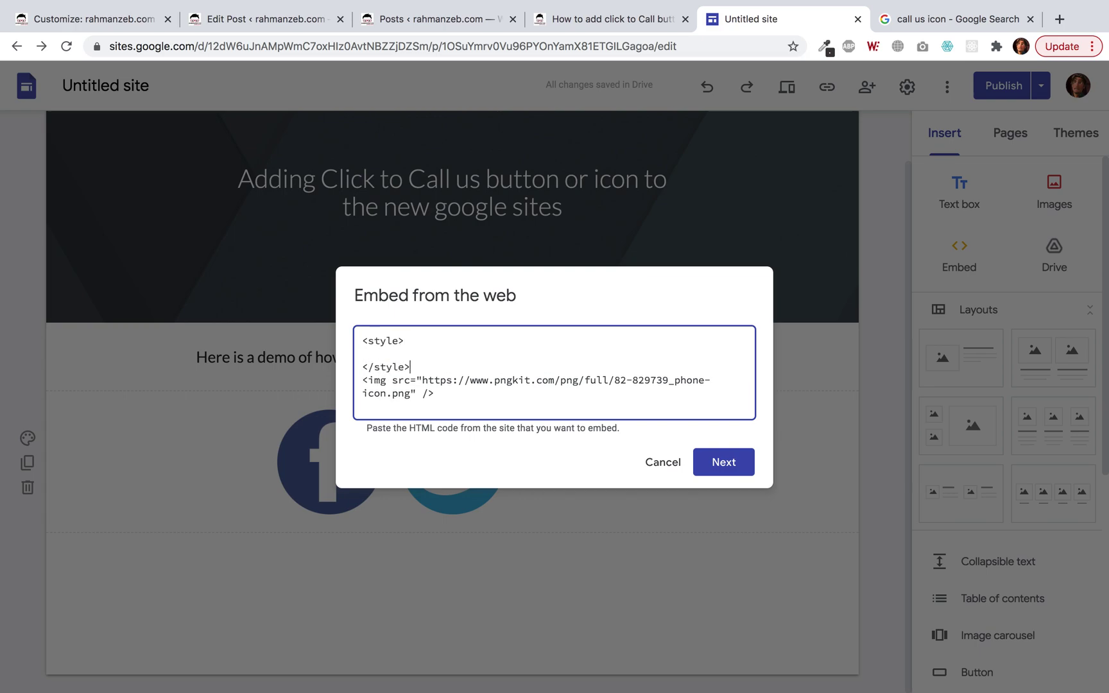
text(img {)
key(Return)
key(Return)
text(})
text(display: block;)
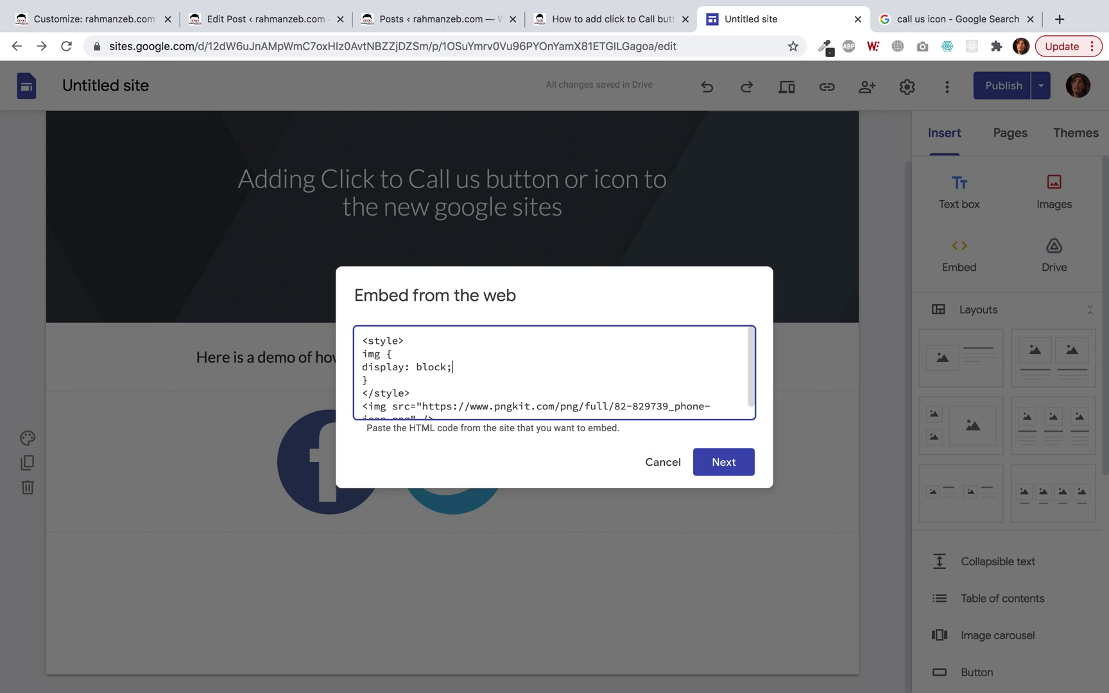
key(Return)
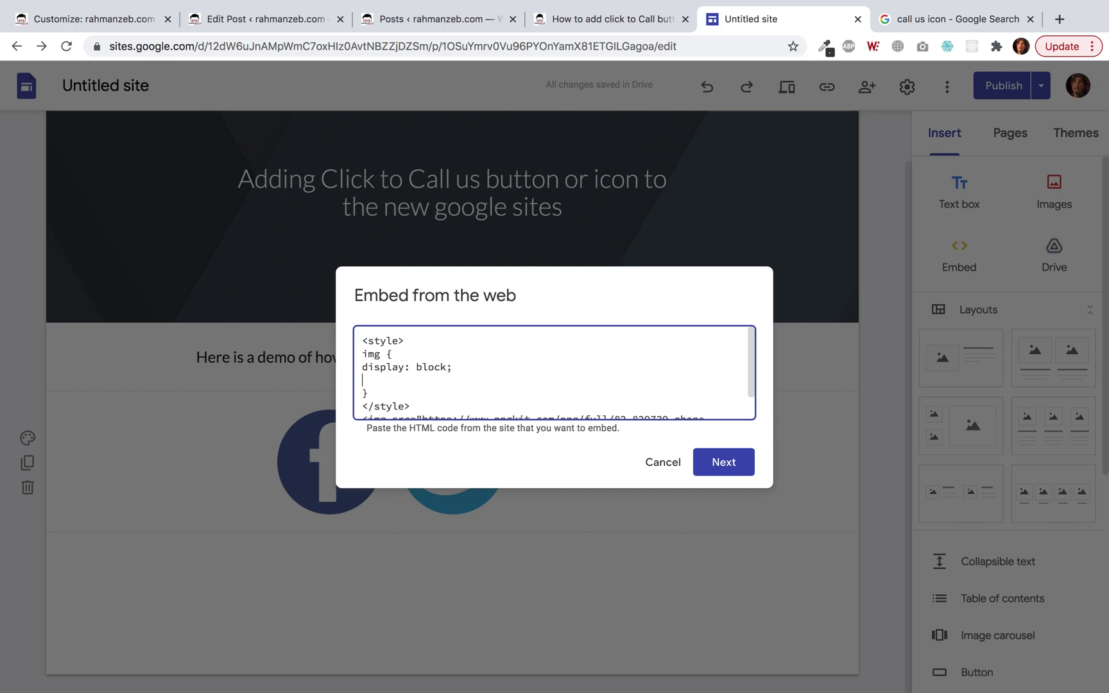
Add width: 100% and height: auto to the img rule and save the embed.
scroll(403, 366, down, 1)
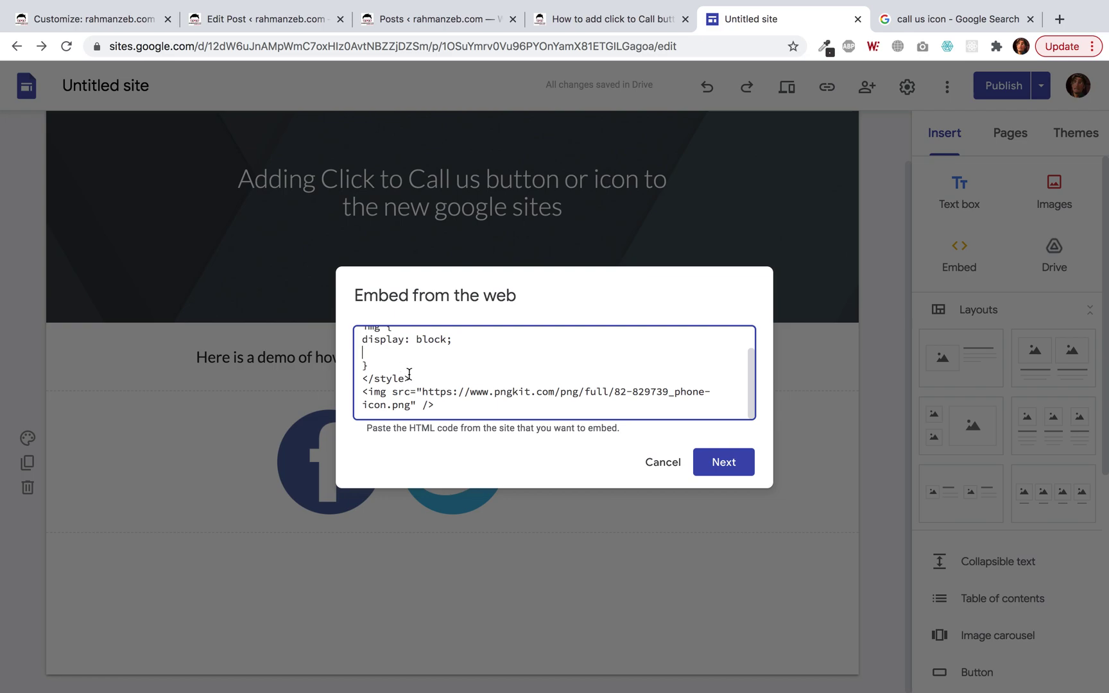
text(m)
text(idth: 100)
text(%;)
key(Return)
text(height: auto;)
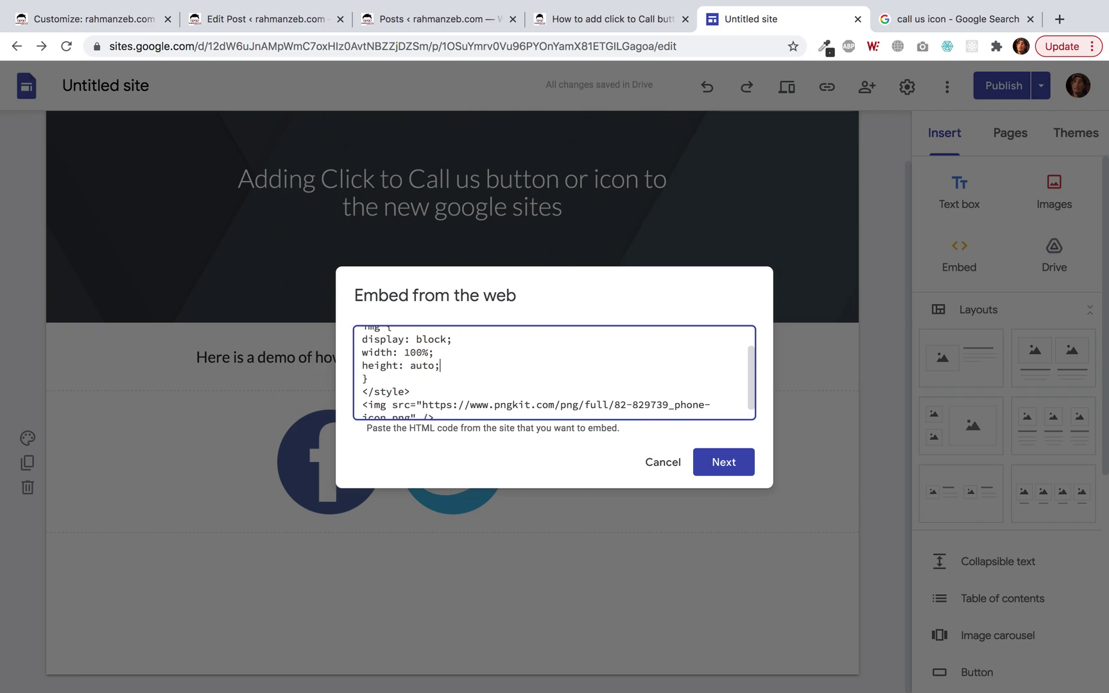
click(708, 467)
click(734, 539)
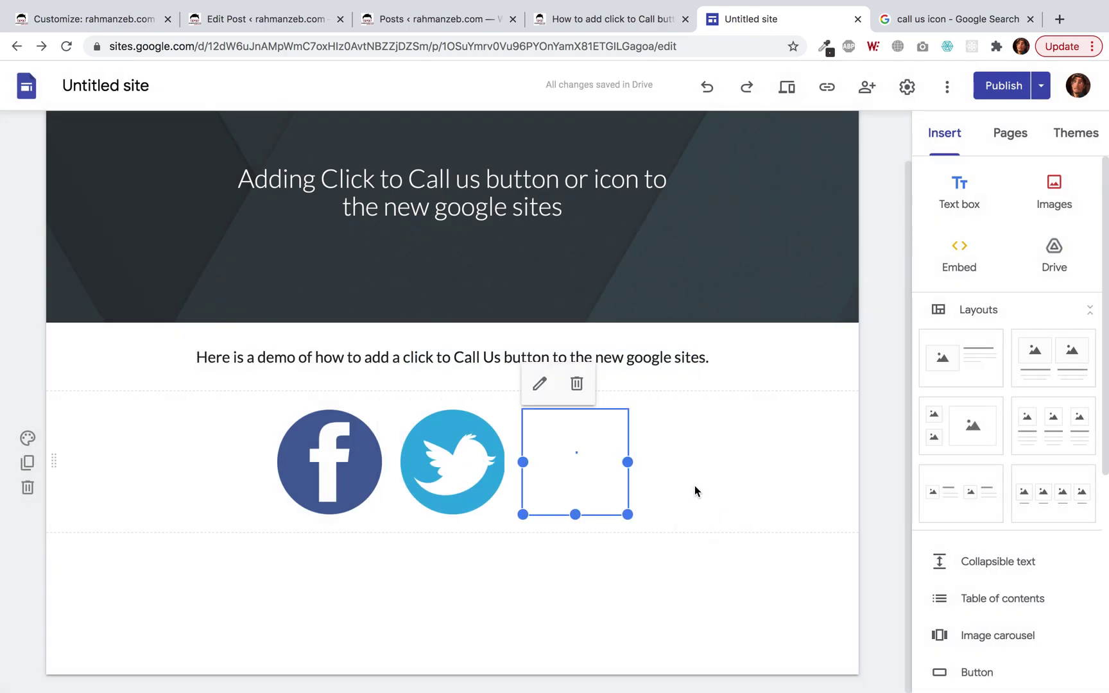
Change the img width from 100% to 100vw and save the embed.
click(696, 509)
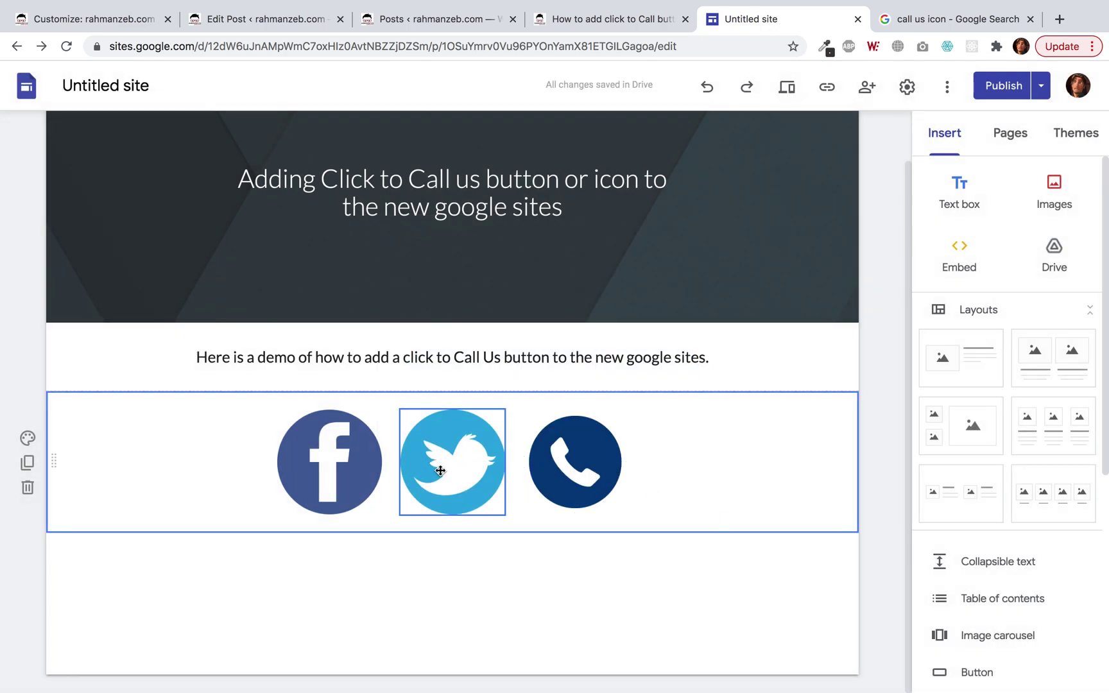
click(581, 468)
click(540, 386)
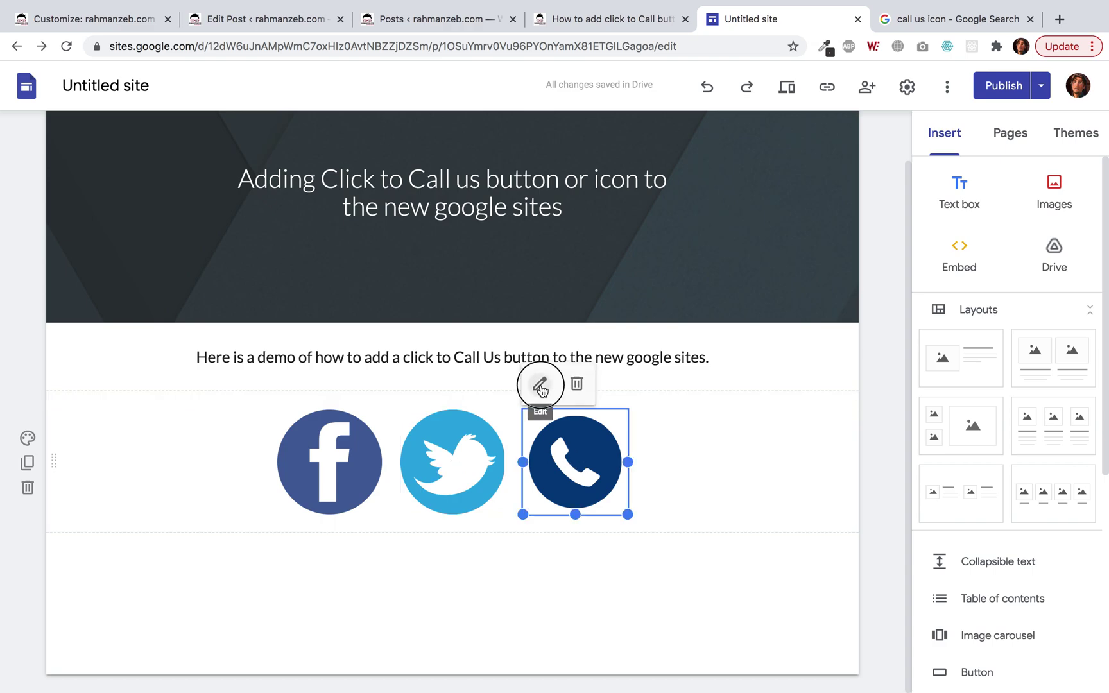
scroll(458, 367, up, 3)
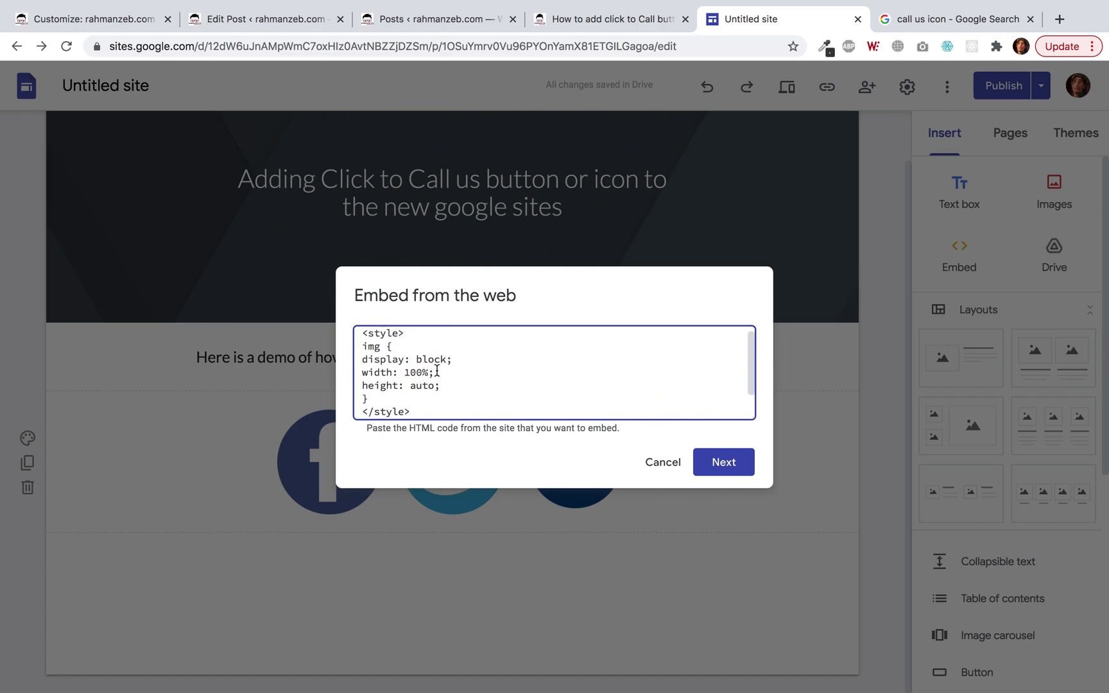
key(BackSpace)
text(vw)
click(726, 461)
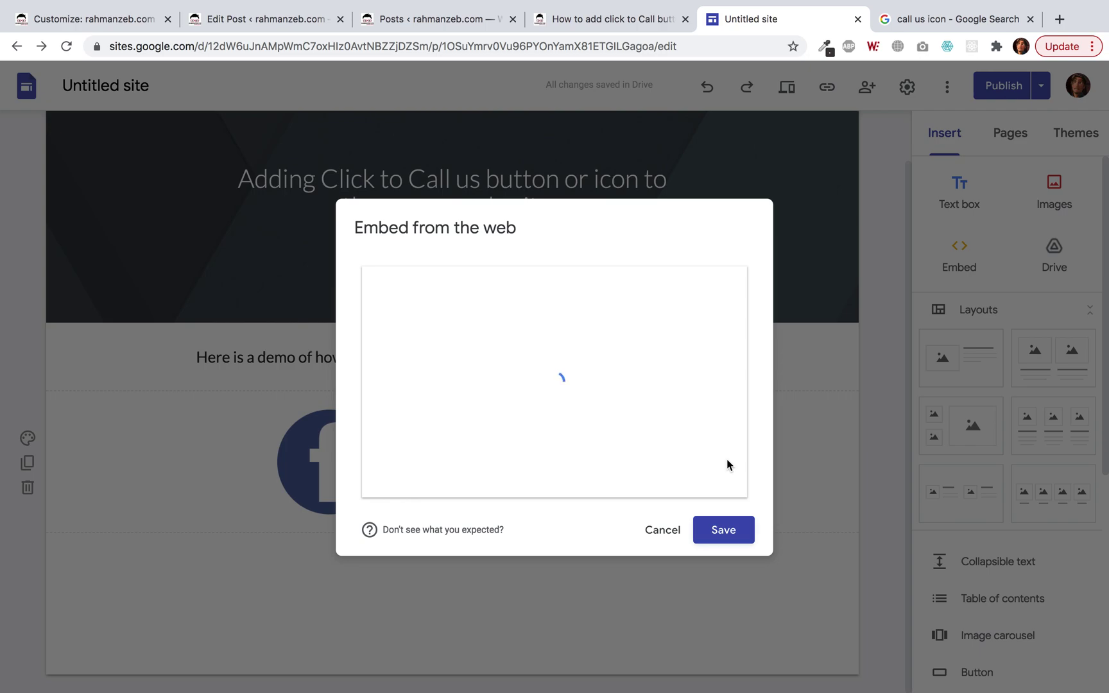
click(735, 533)
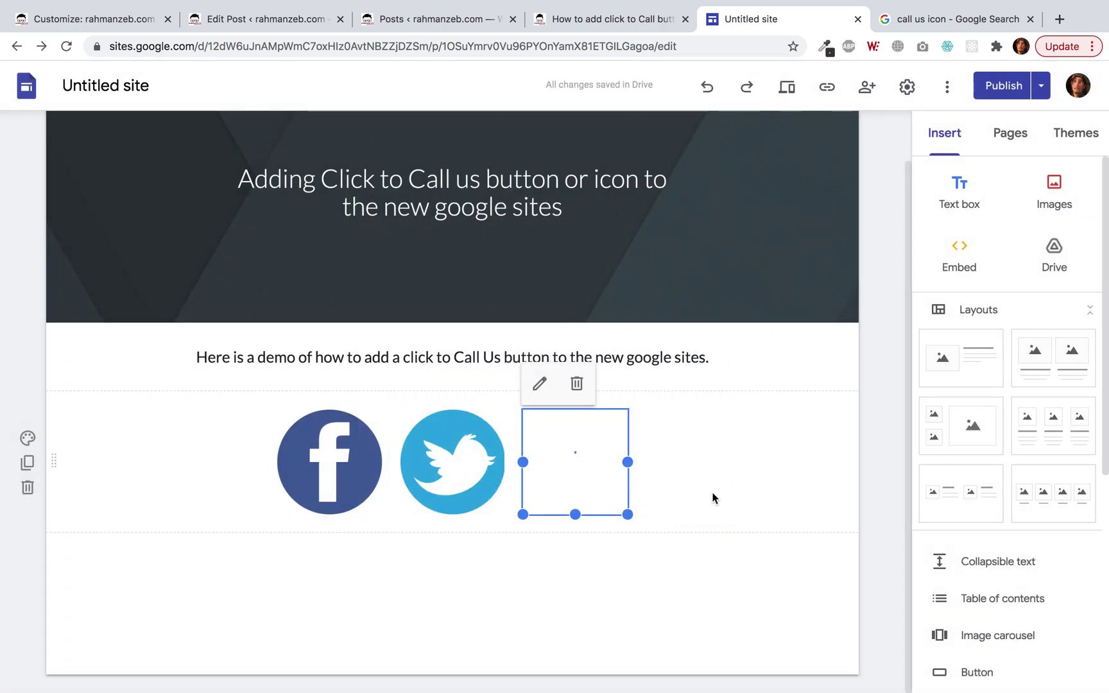
Add margin-left: -8px and margin-top: -8px to the img style and save.
click(668, 495)
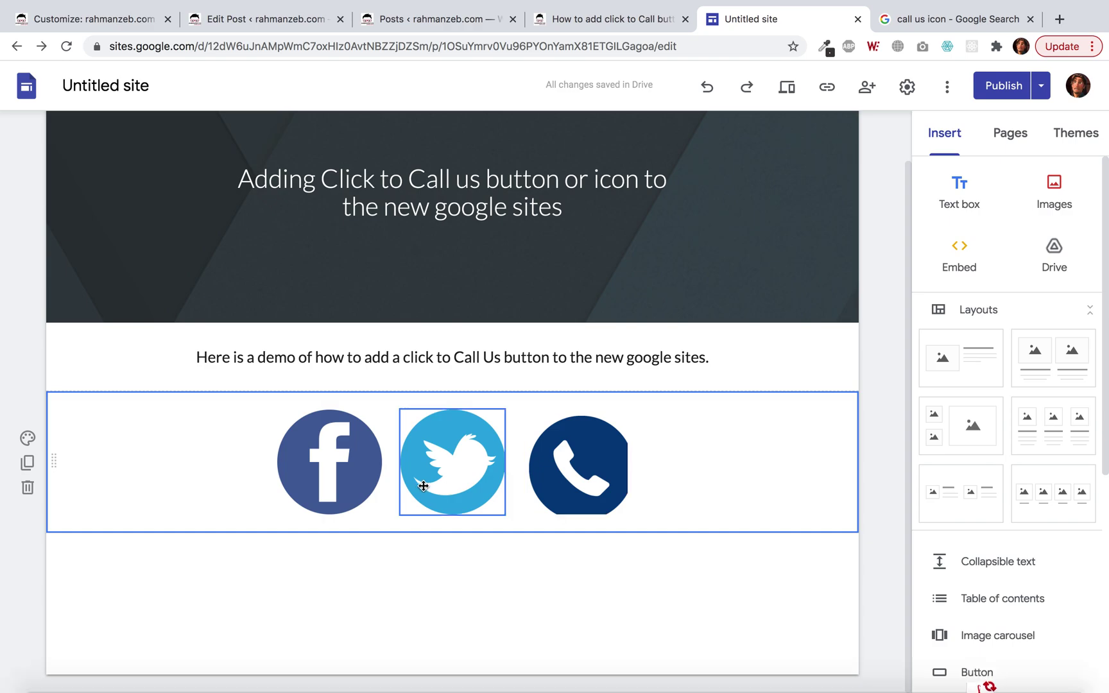
double_click(580, 472)
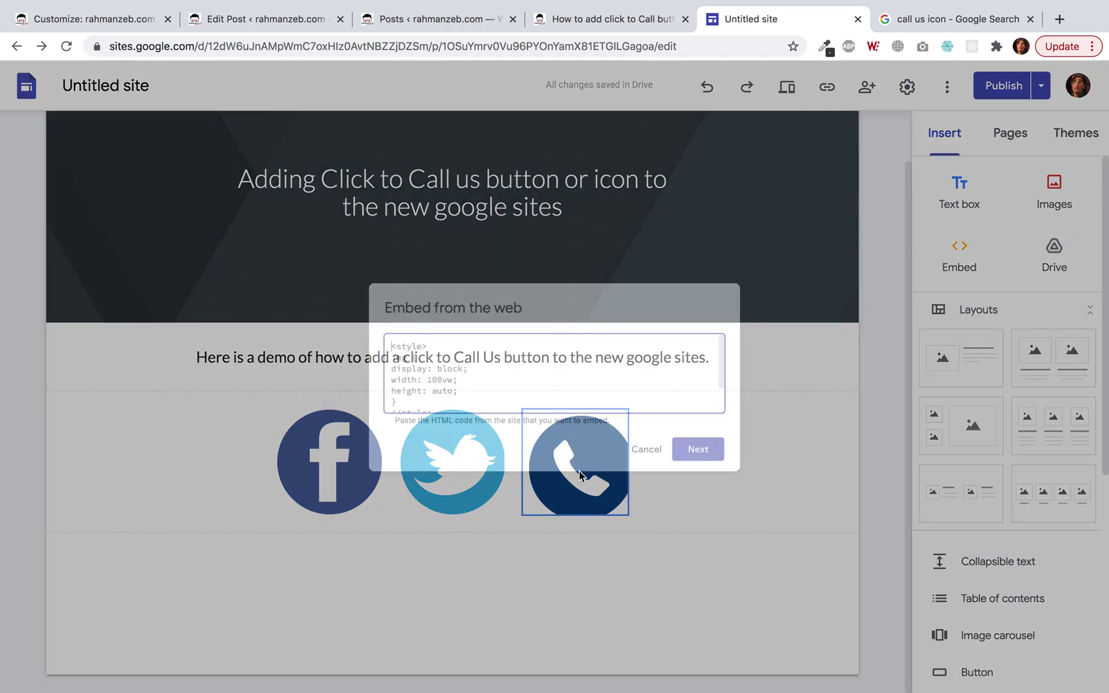
key(Escape)
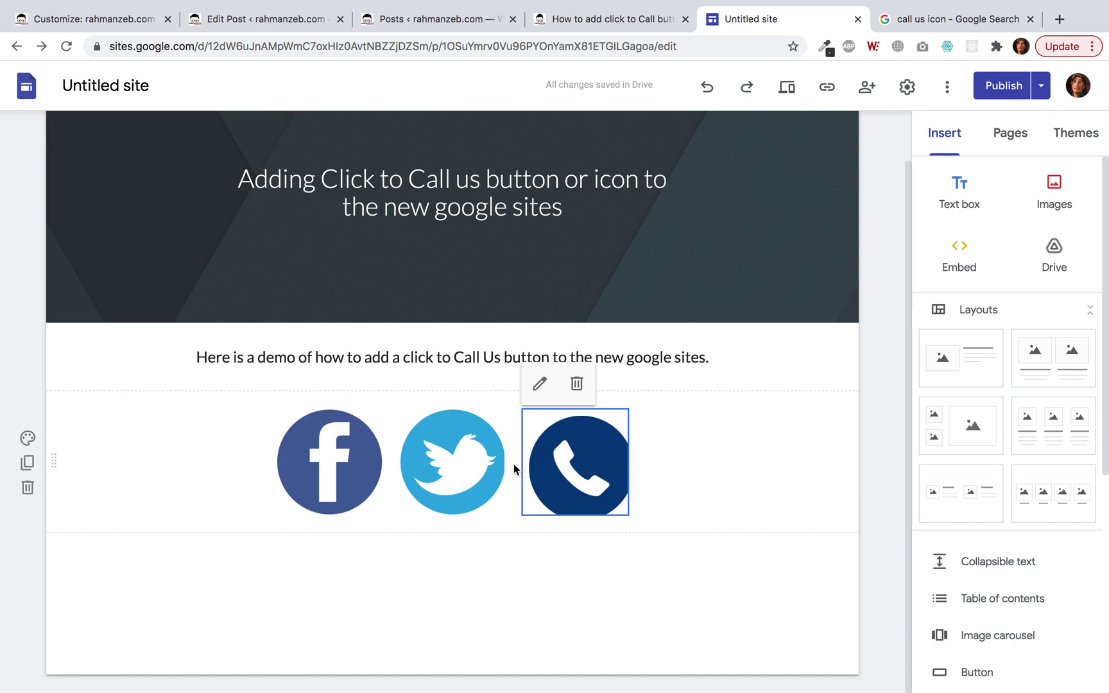
click(541, 388)
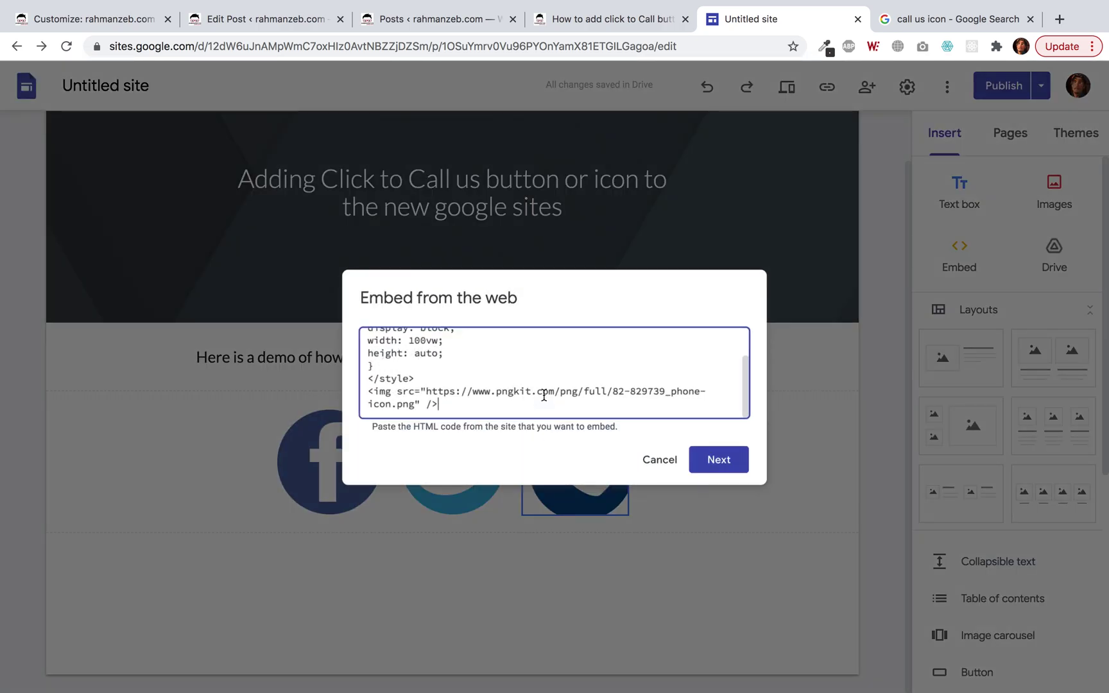
scroll(476, 367, up, 2)
click(454, 377)
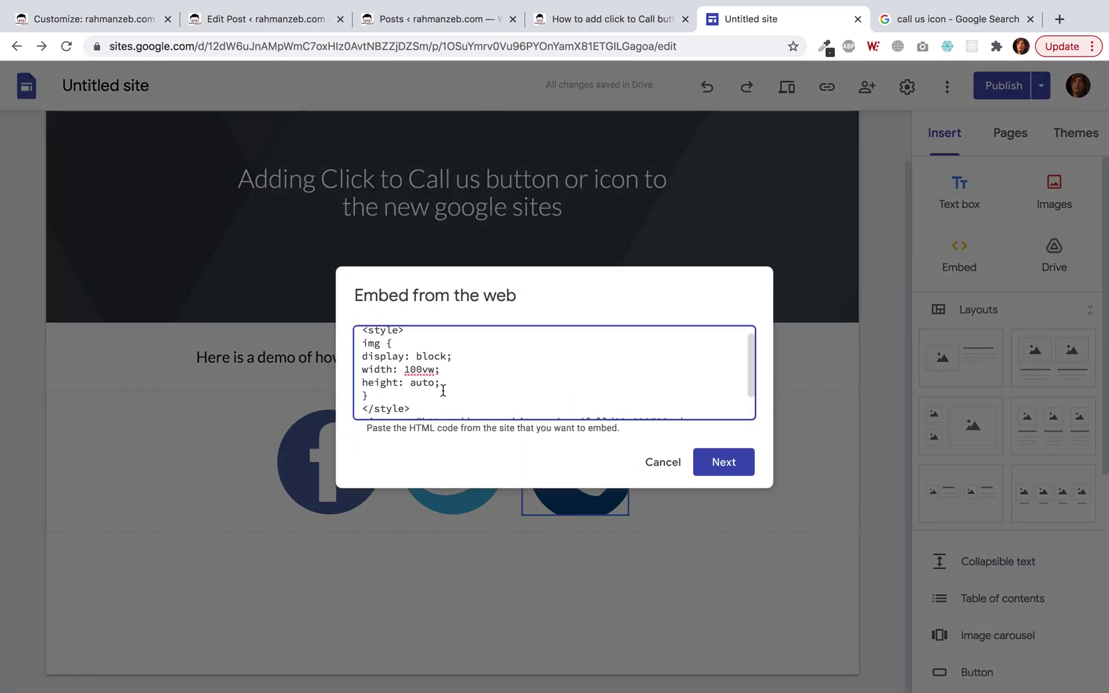
key(Return)
text(margin-lef)
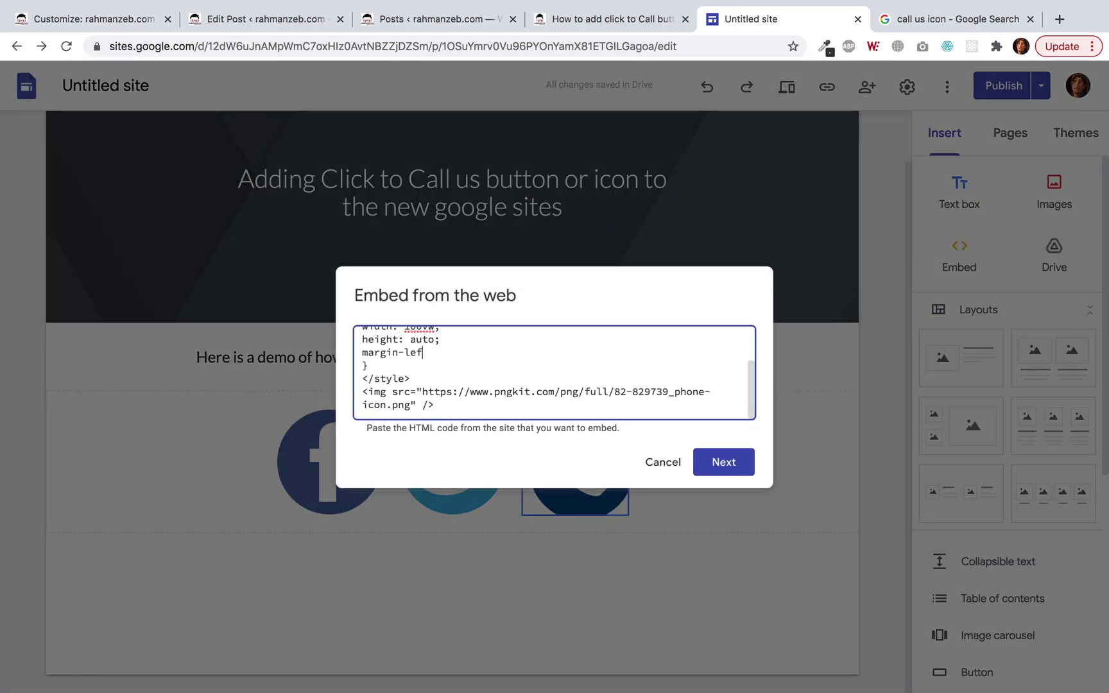
text(t: -8px;)
key(Return)
text(margin)
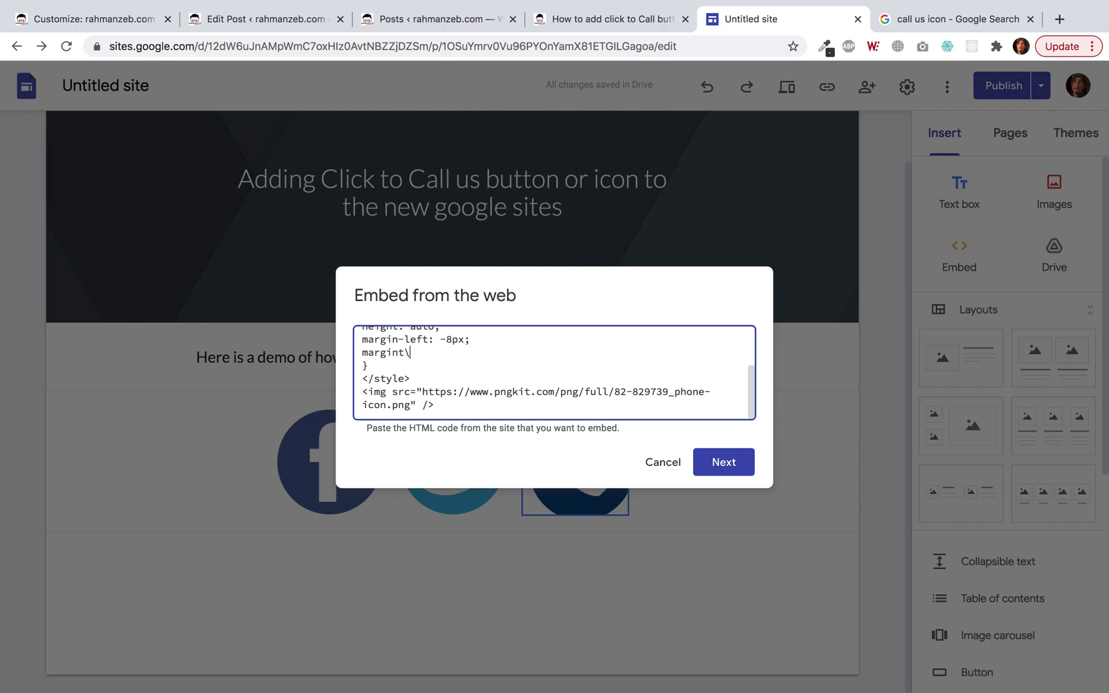
text(-top: -8px;)
click(729, 466)
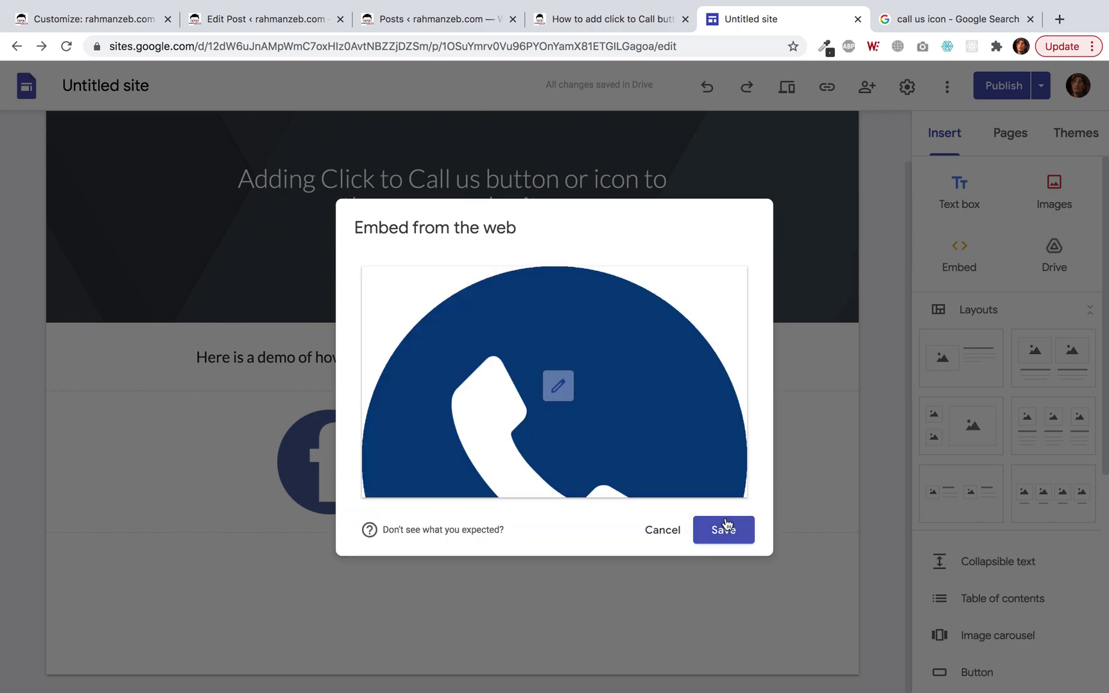
click(724, 526)
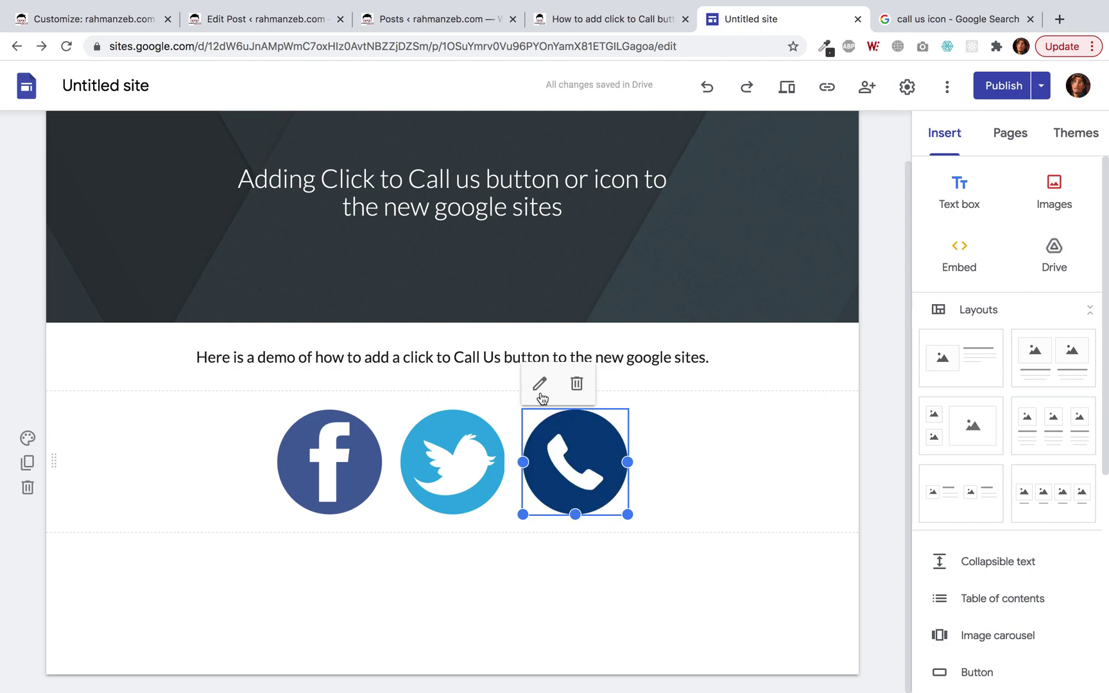
Wrap the phone icon's img in an <a href> tel: link with the phone number and save.
click(713, 514)
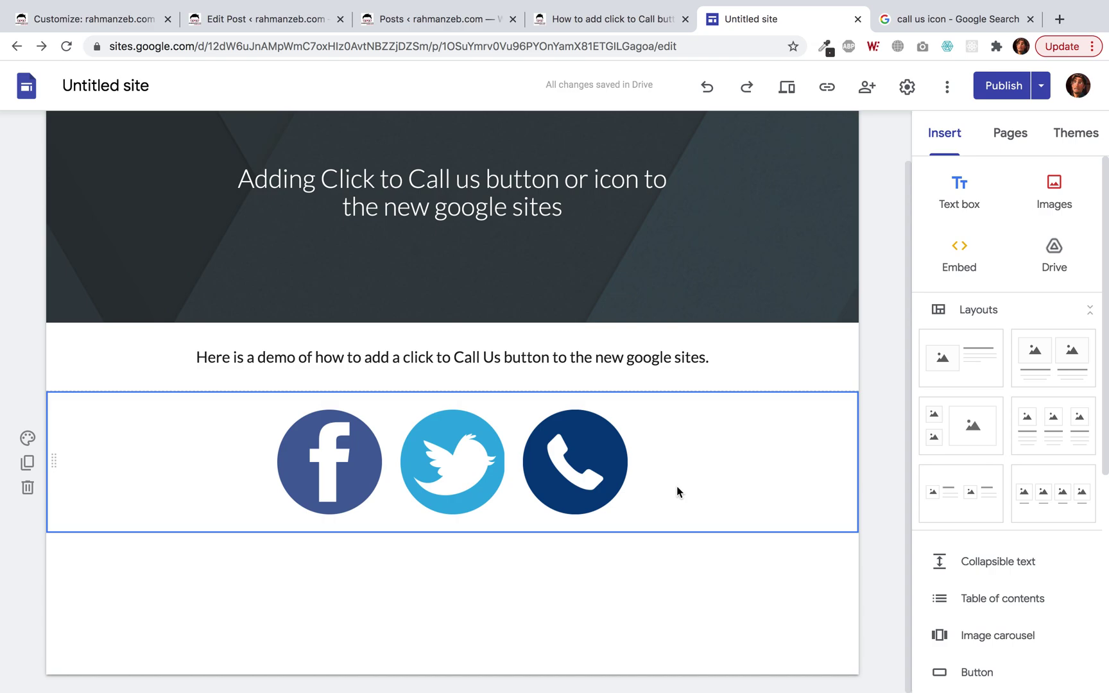
click(556, 429)
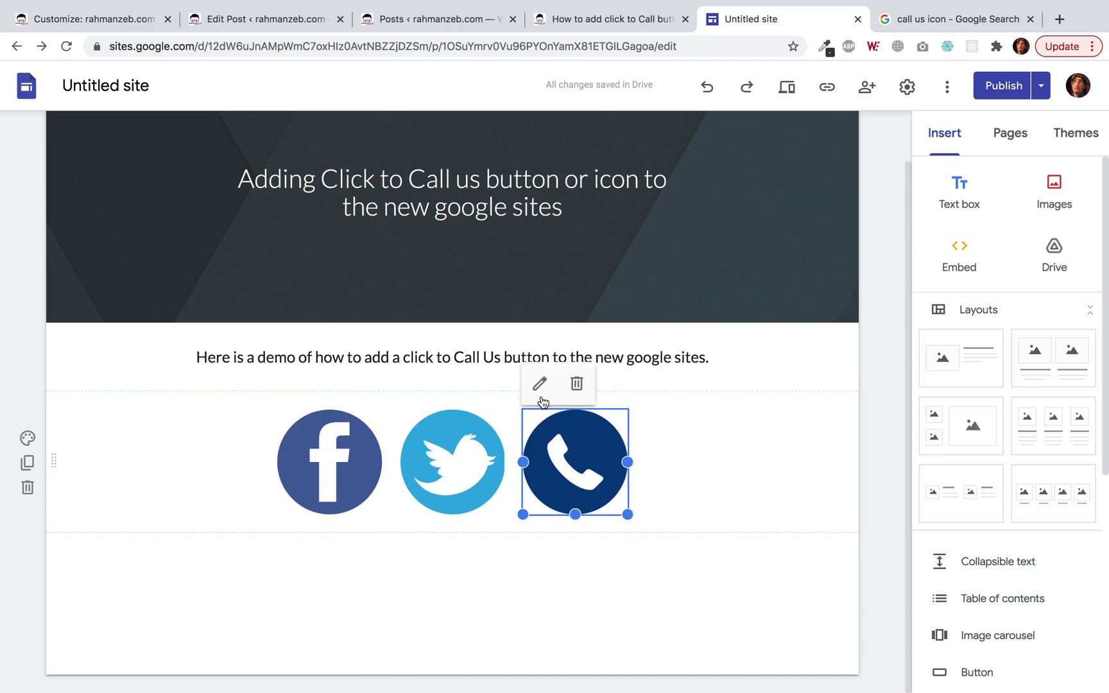
click(539, 384)
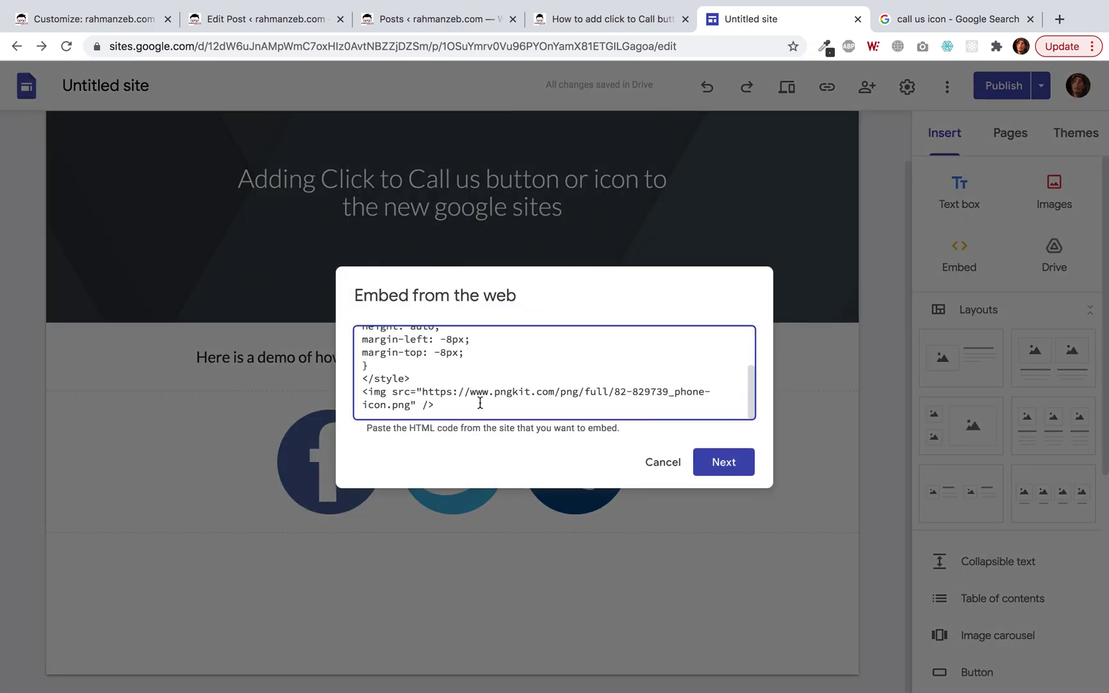
click(359, 392)
text(< )
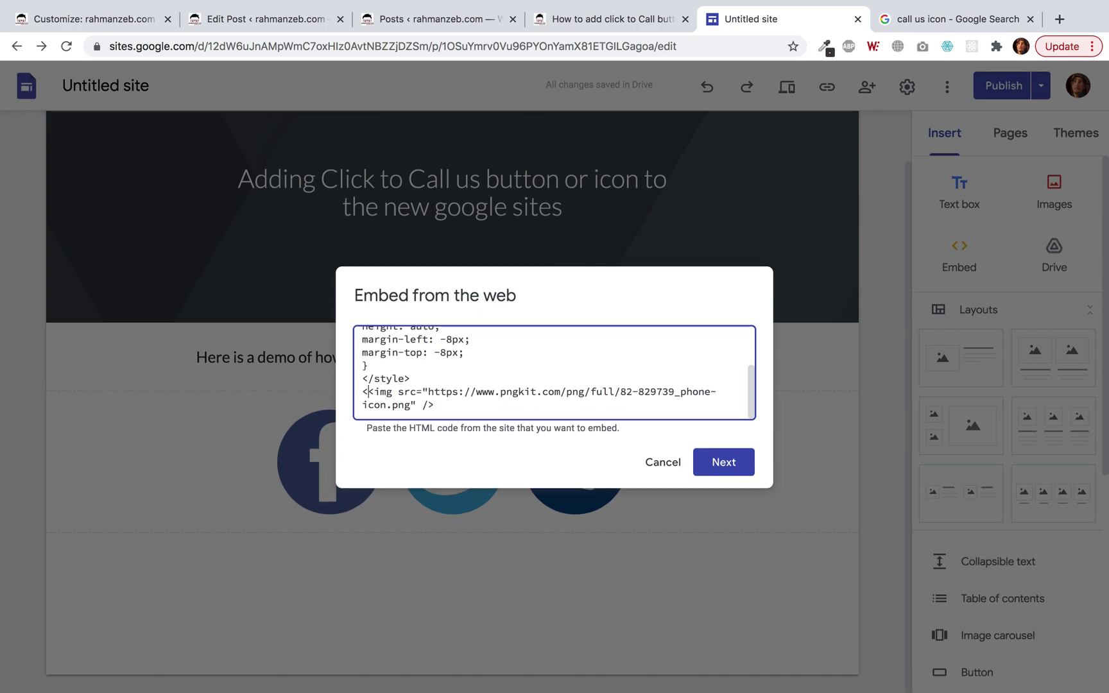
text( href="">)
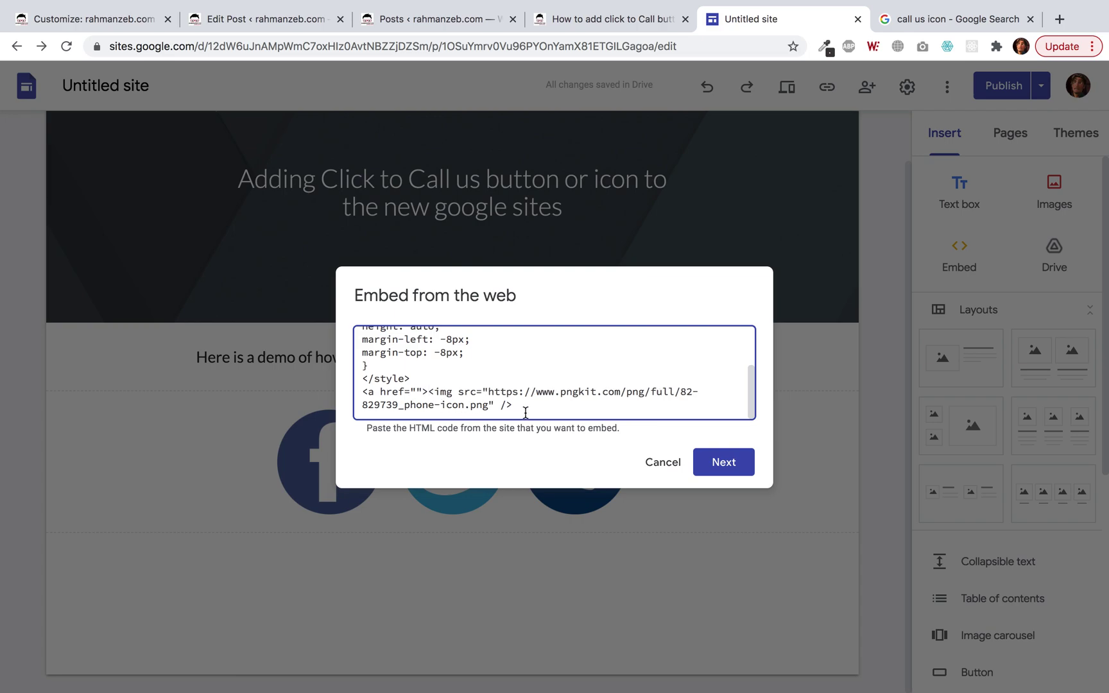
text(</a>)
click(422, 393)
text(tel)
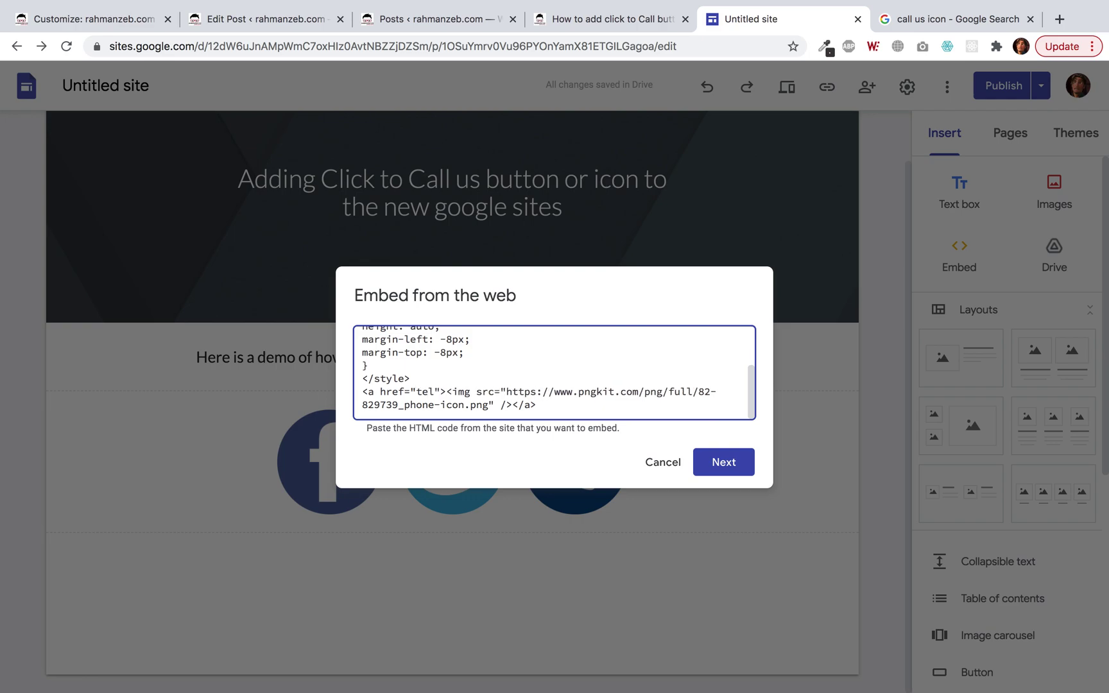
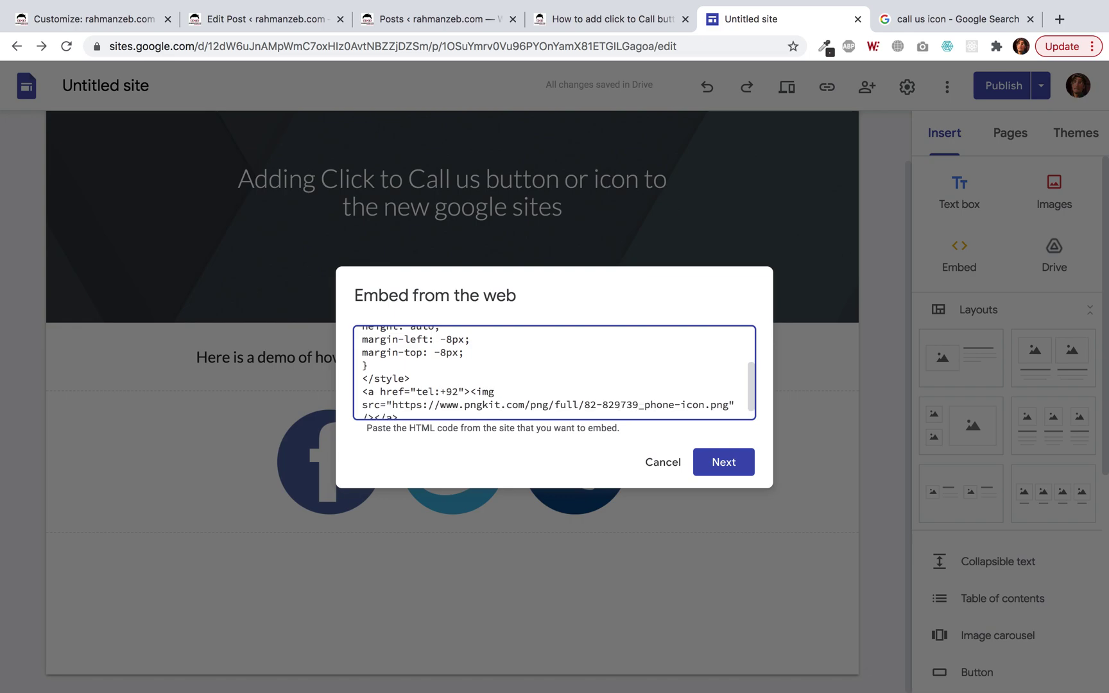
scroll(484, 367, down, 1)
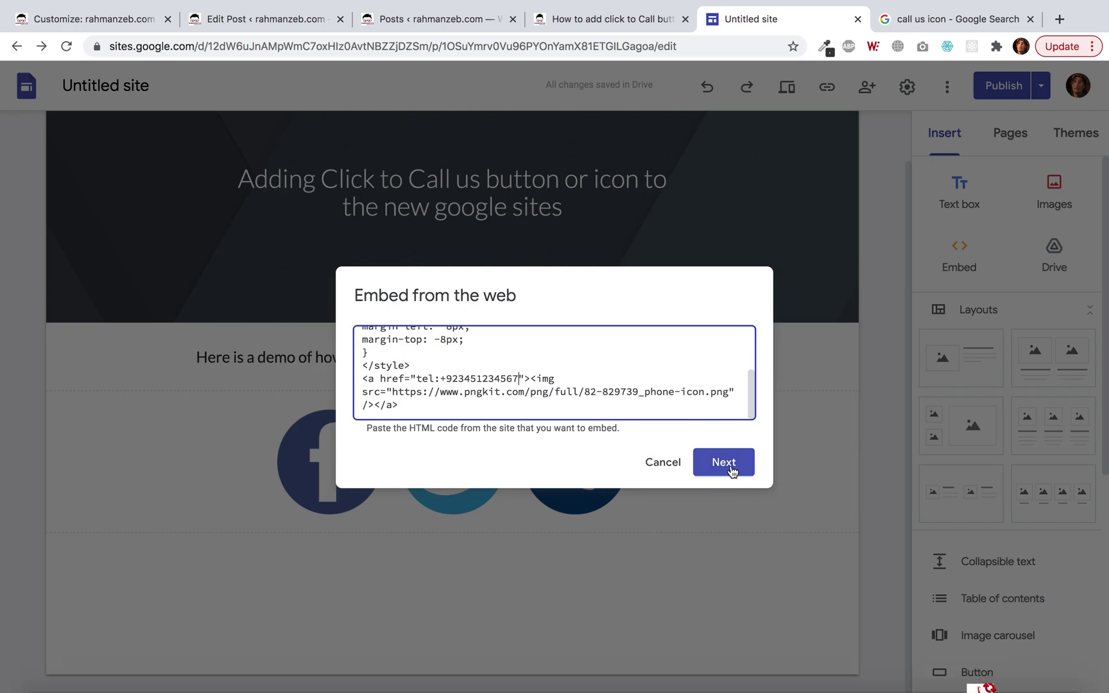
click(724, 462)
click(725, 531)
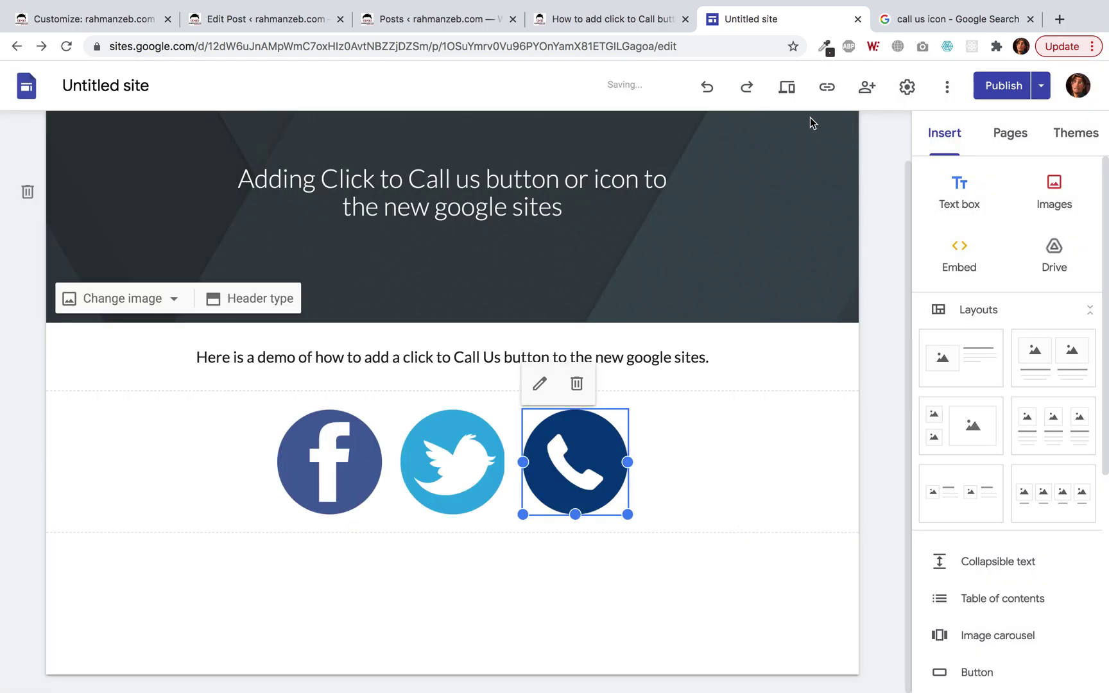
click(793, 92)
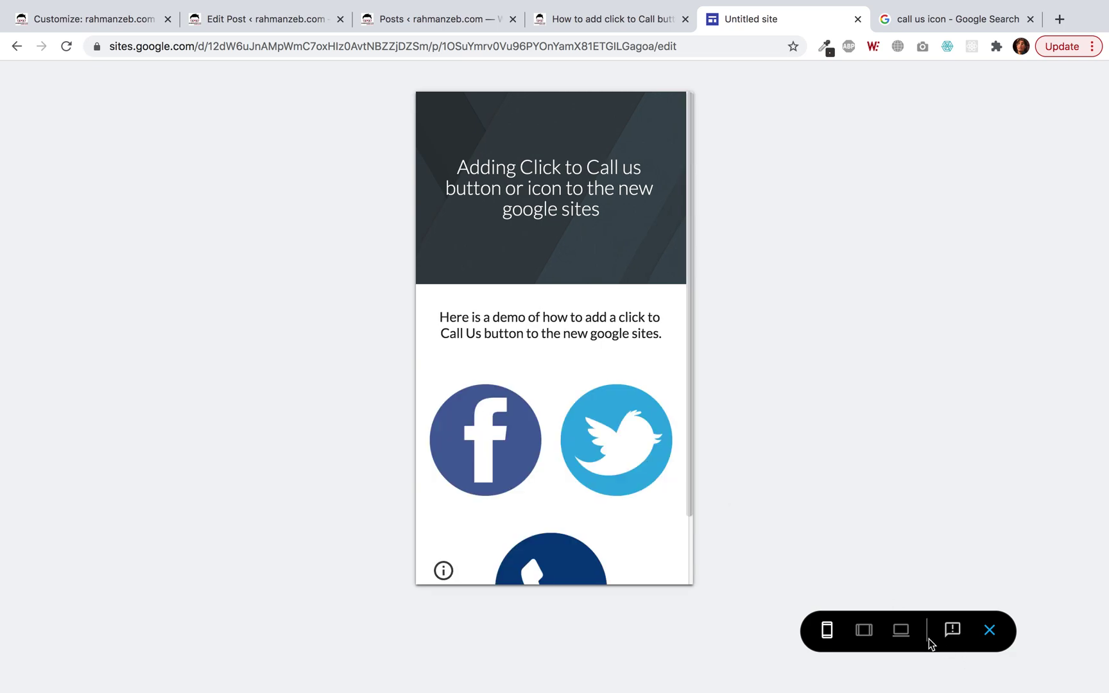
click(901, 630)
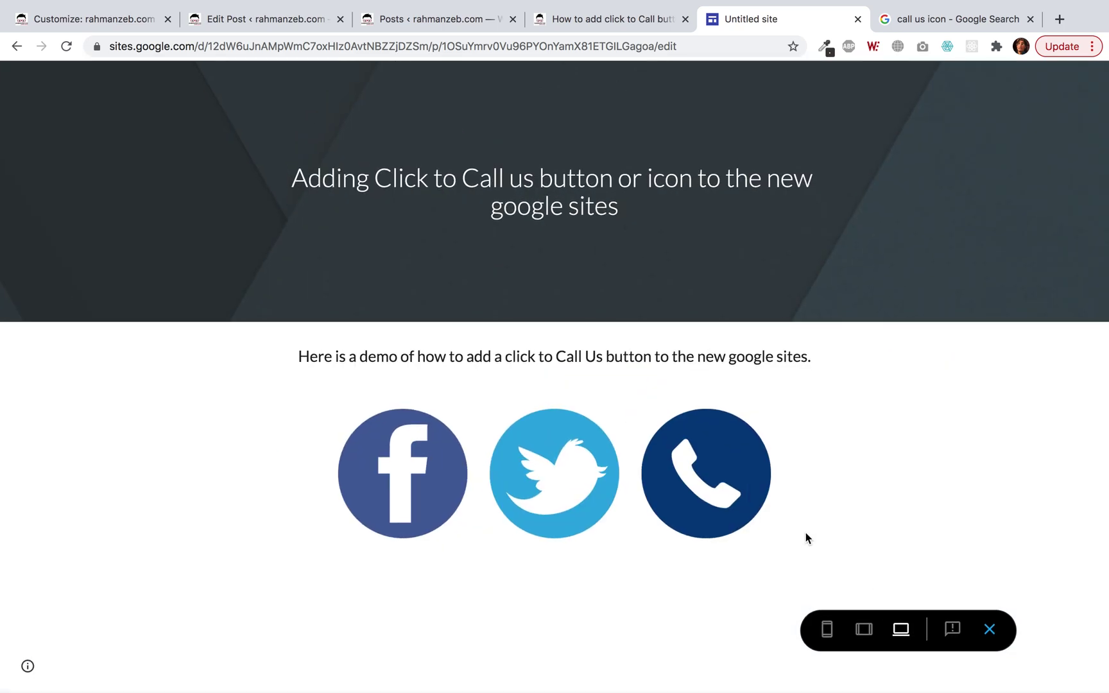
click(706, 476)
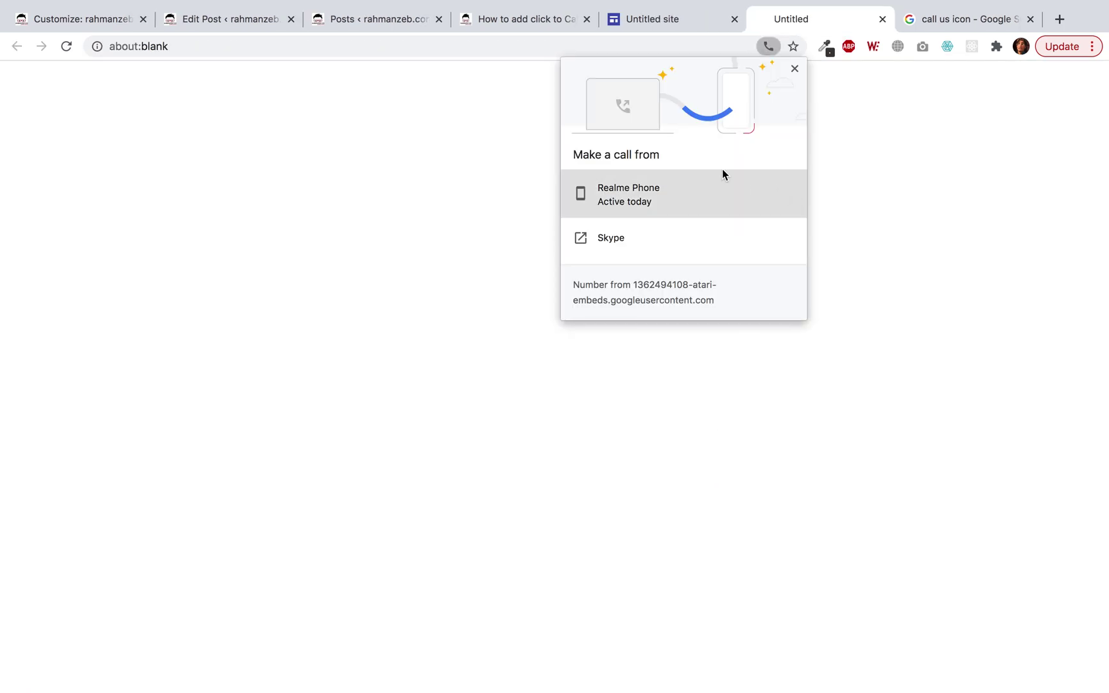
click(882, 20)
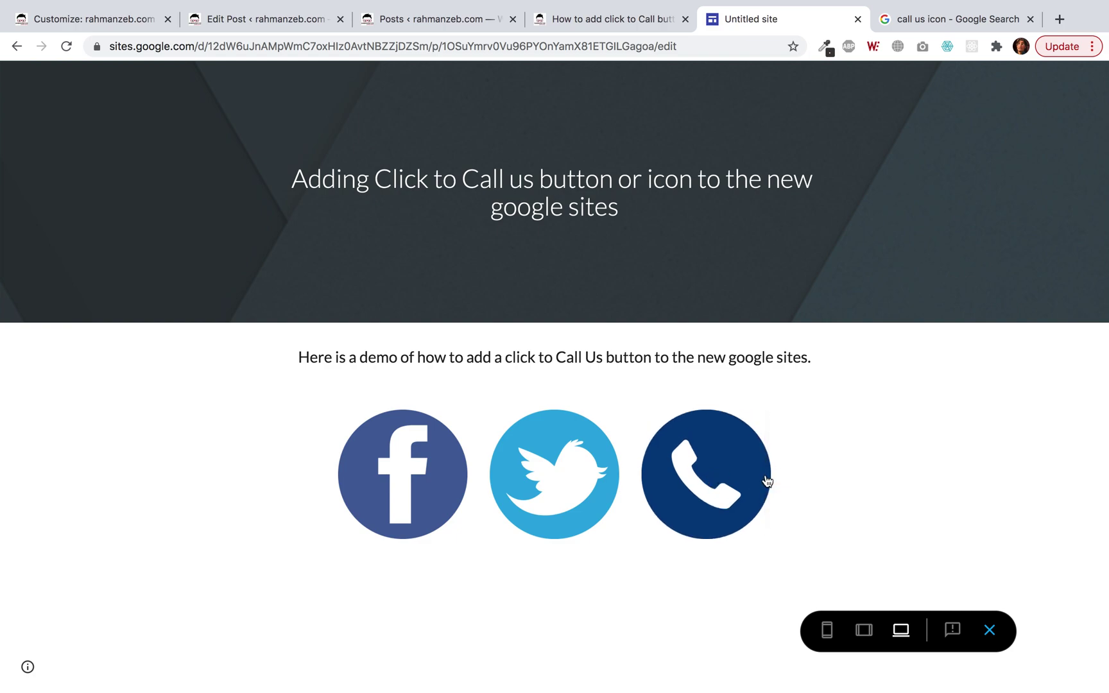
scroll(744, 482, down, 2)
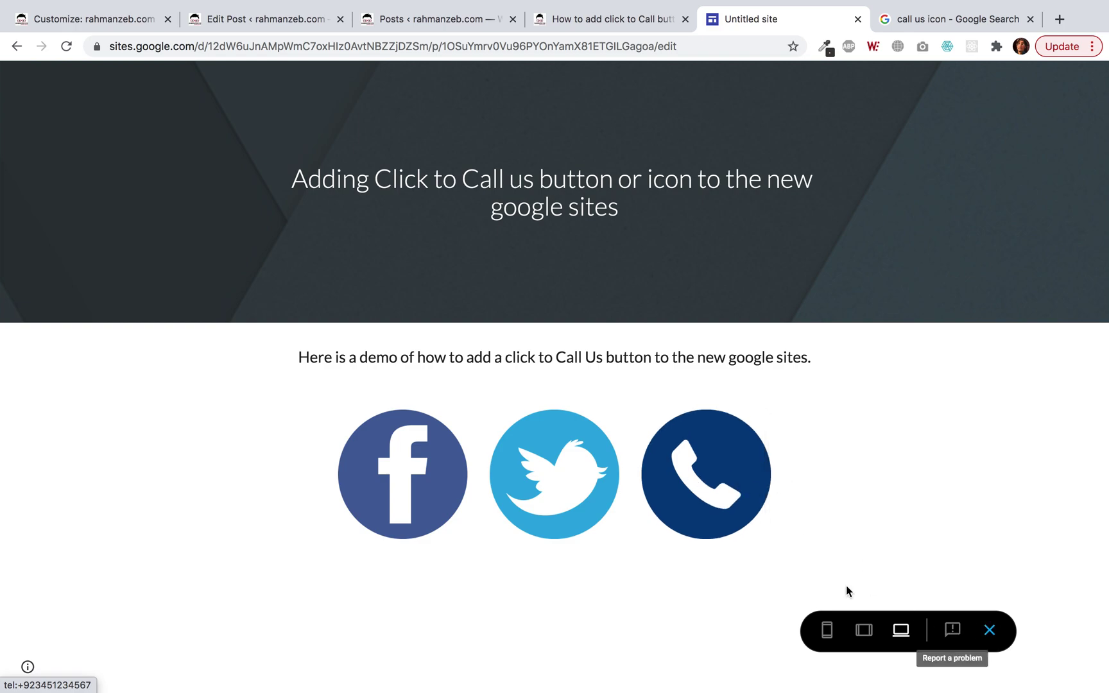
click(980, 632)
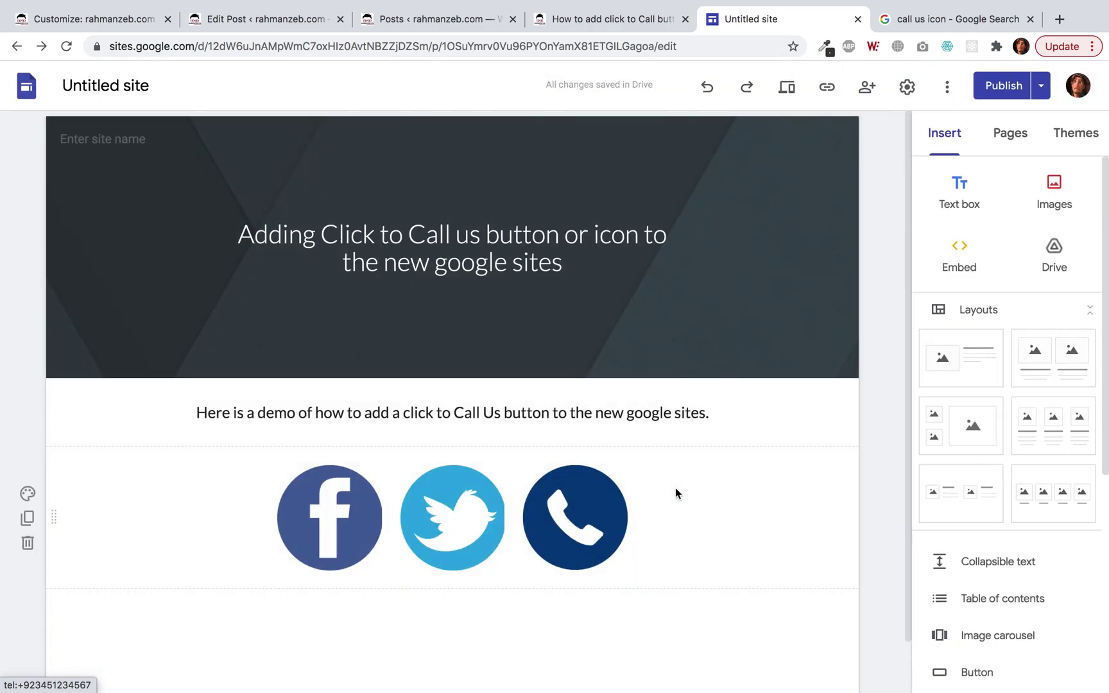
click(581, 500)
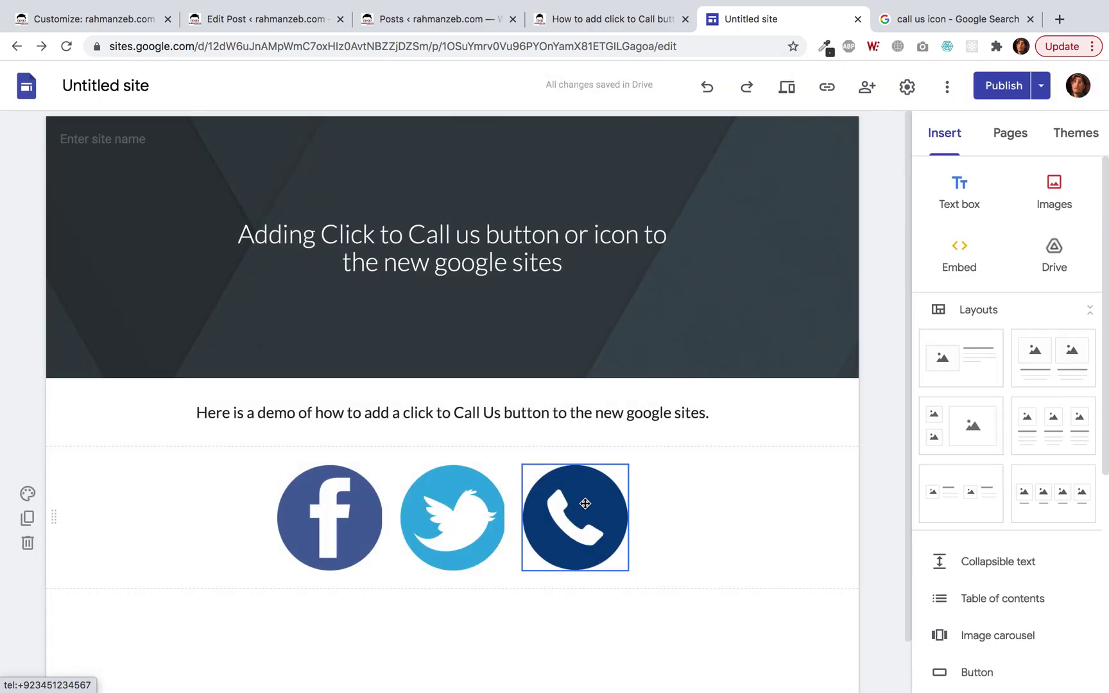
Add max-height: 100vh and max-width: 100vw to the universal rule, save, and preview the page.
click(539, 440)
scroll(420, 366, up, 10)
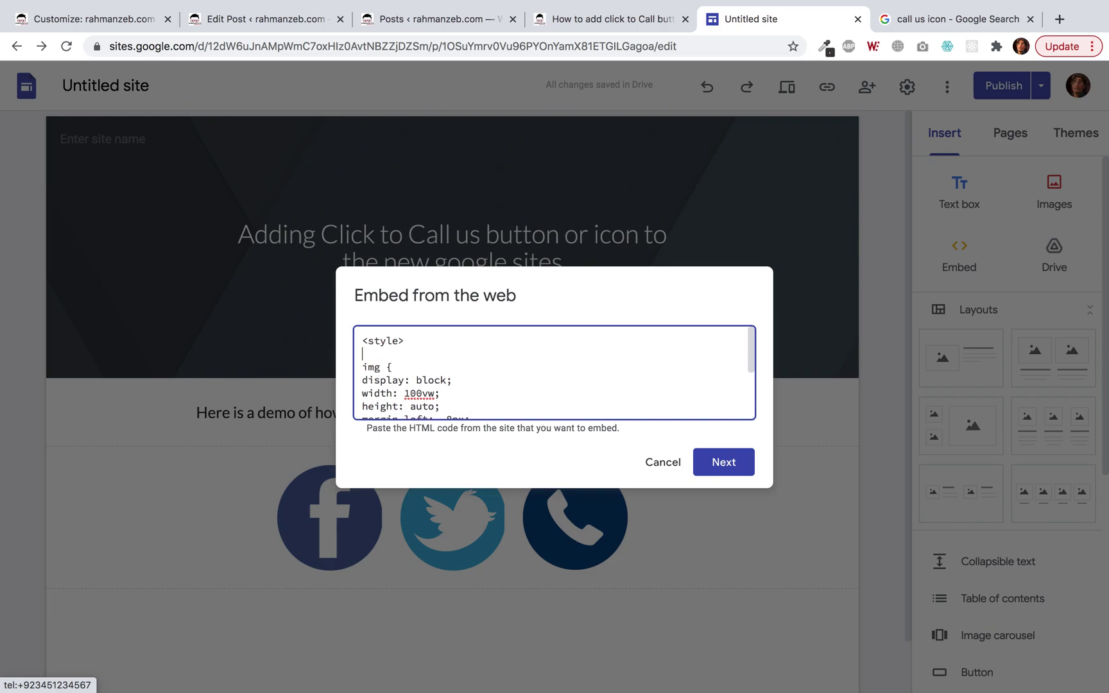
key(Return)
key(Return)
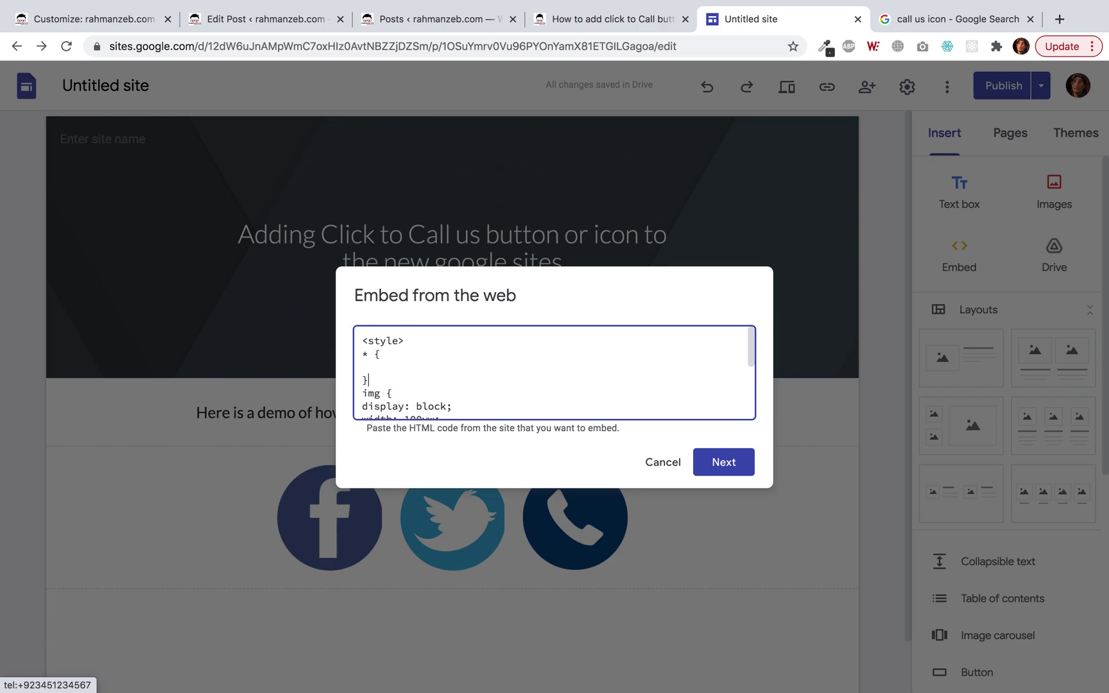
key(Tab)
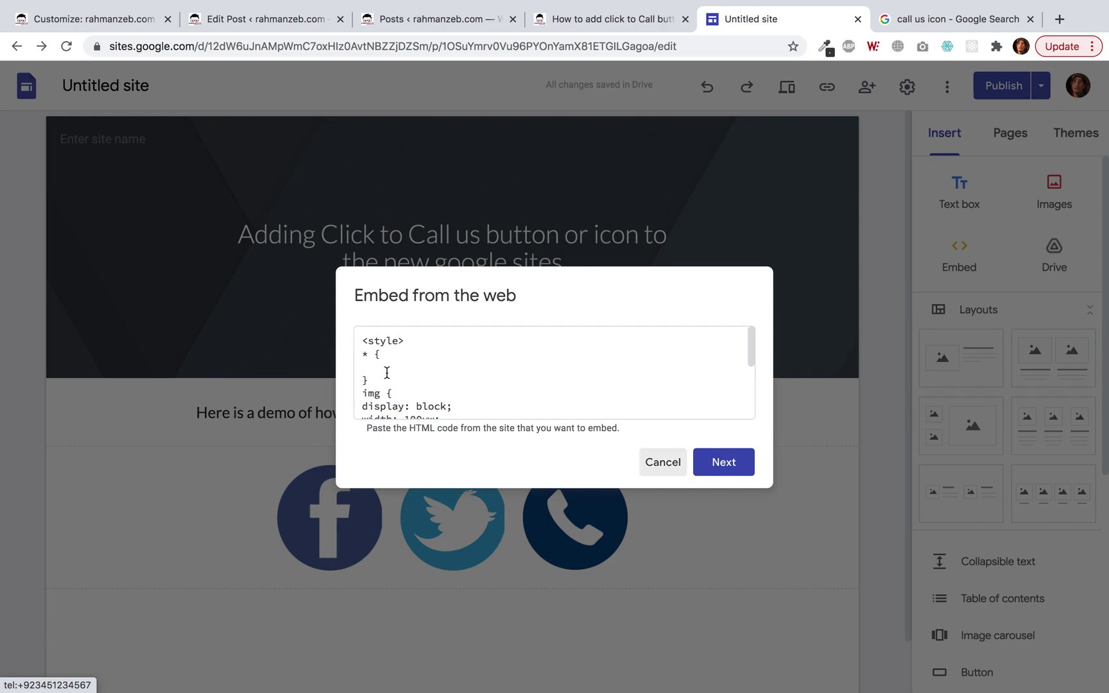
click(384, 366)
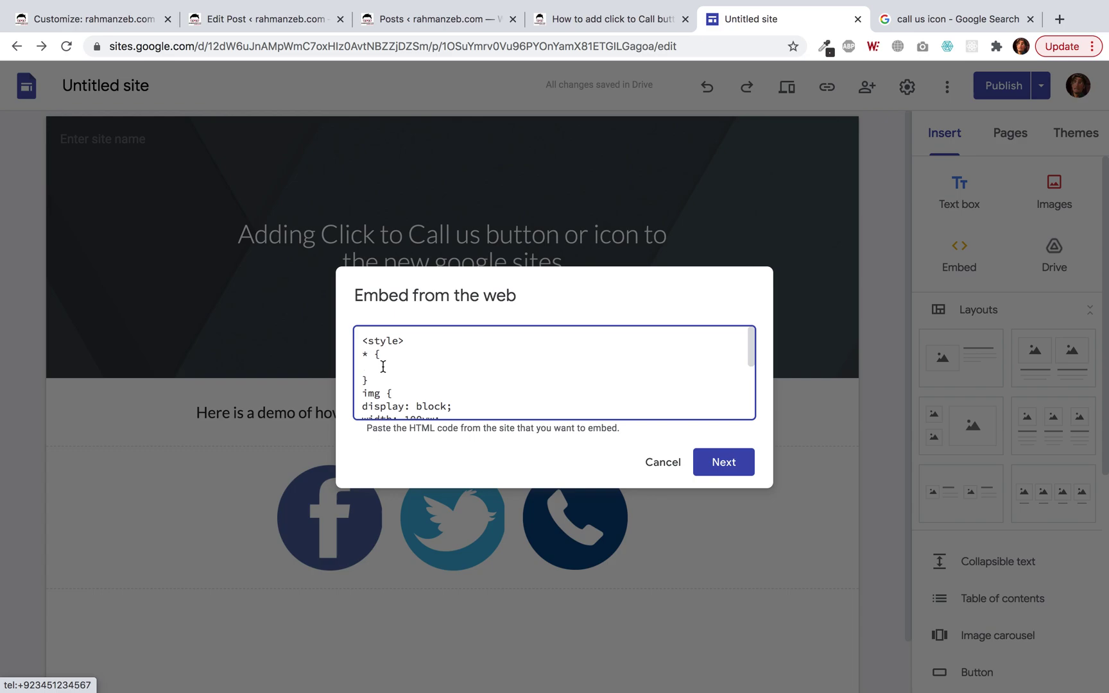
text(max-height: 100vh;)
key(Return)
text(max-width: 100vw;)
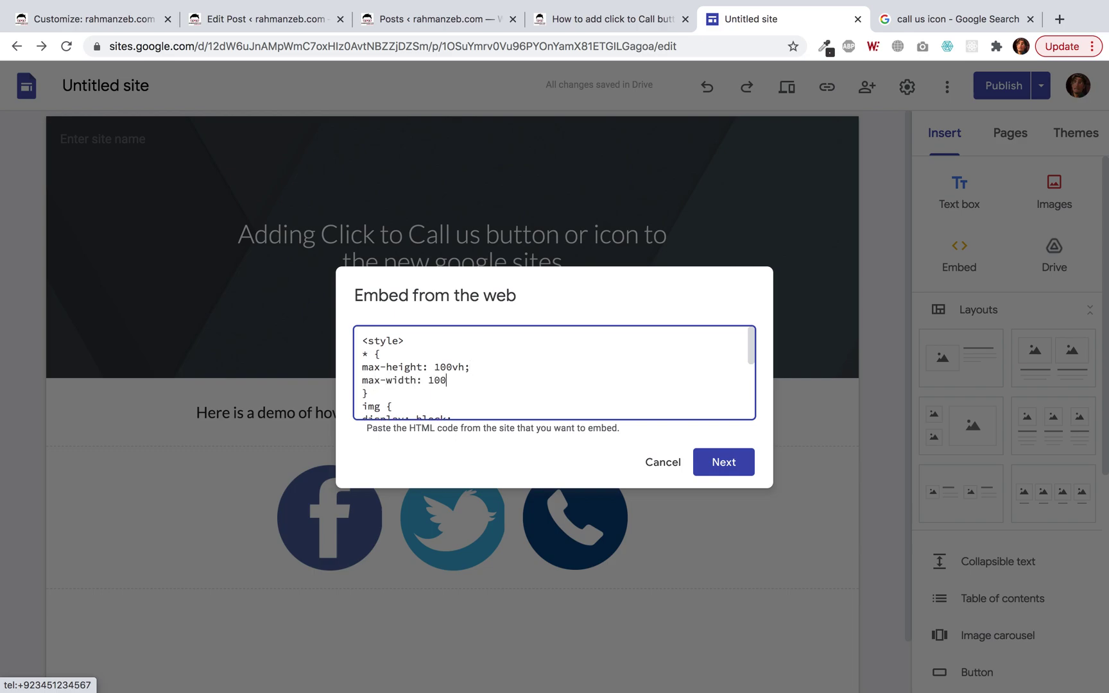
click(735, 462)
click(723, 529)
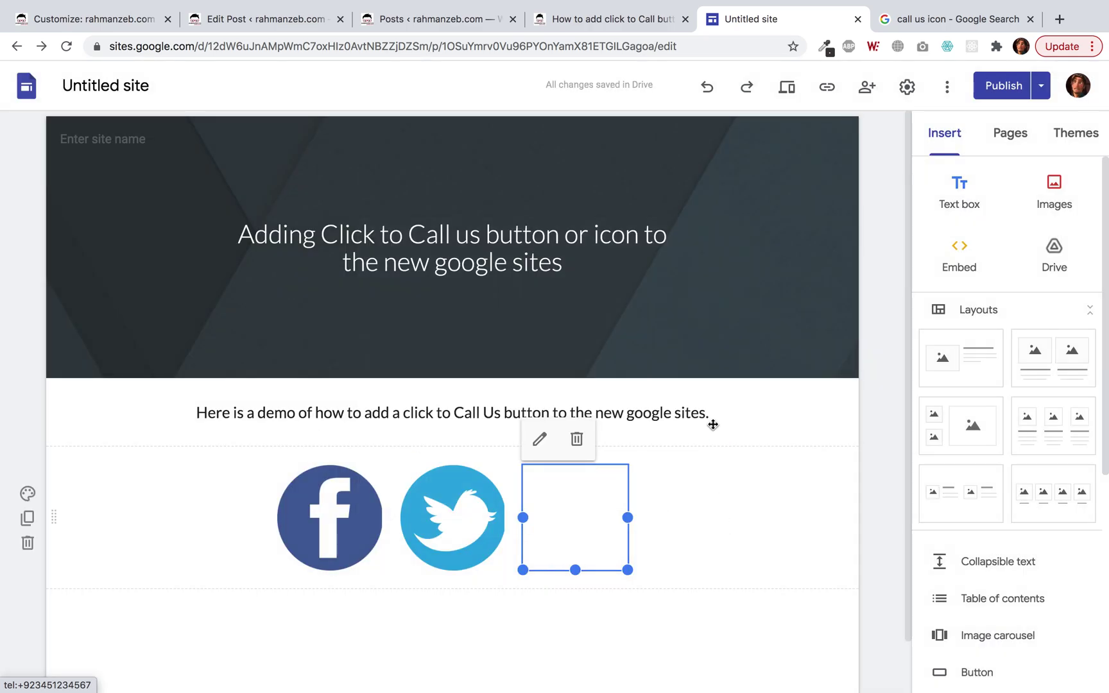
click(790, 93)
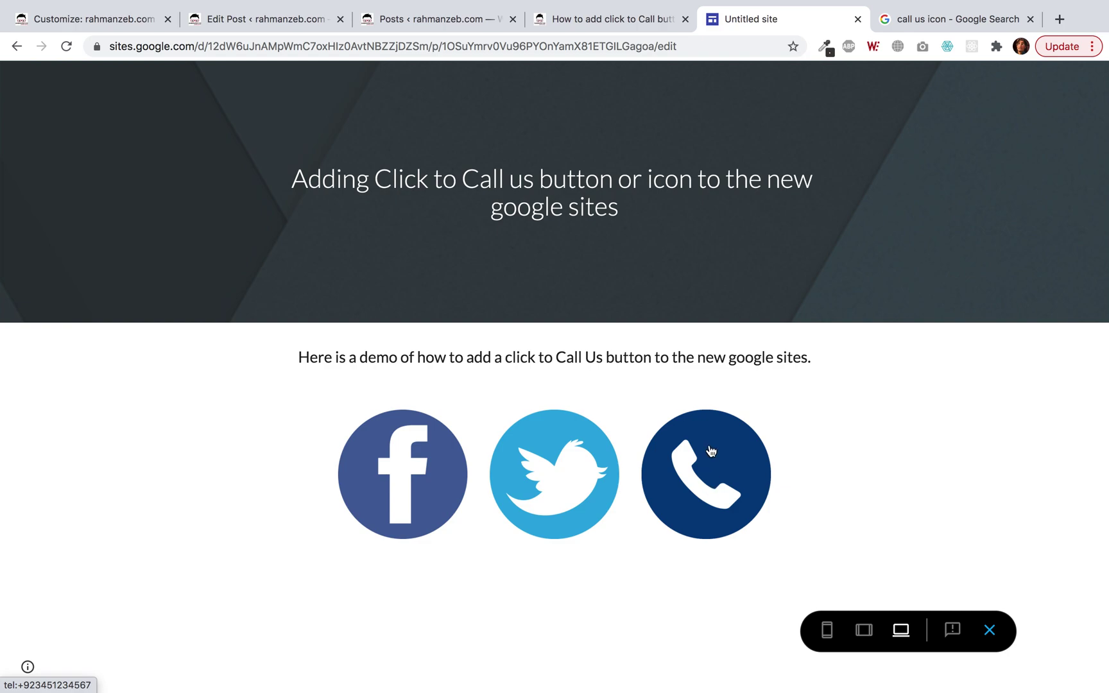
click(864, 632)
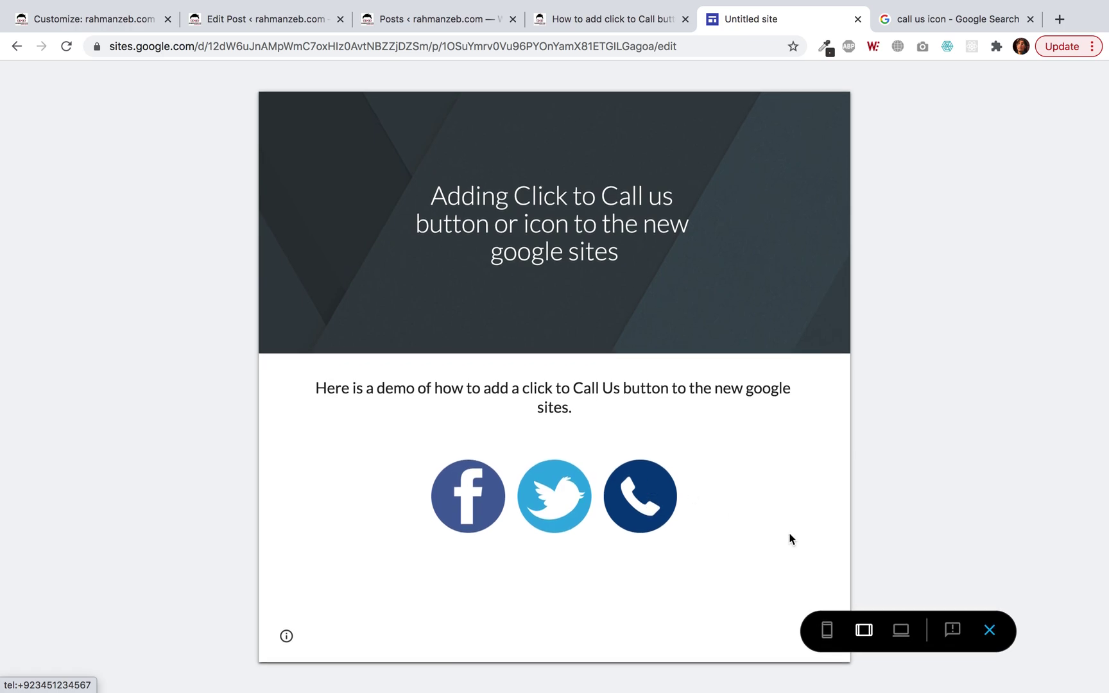
click(827, 631)
scroll(613, 494, down, 3)
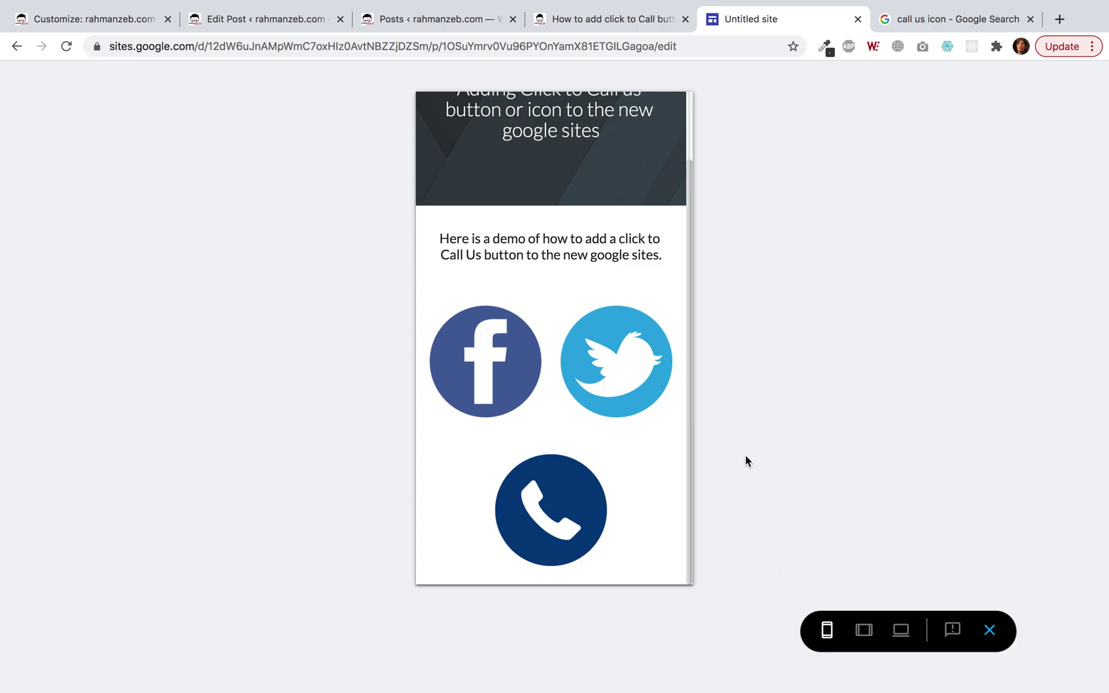
click(991, 634)
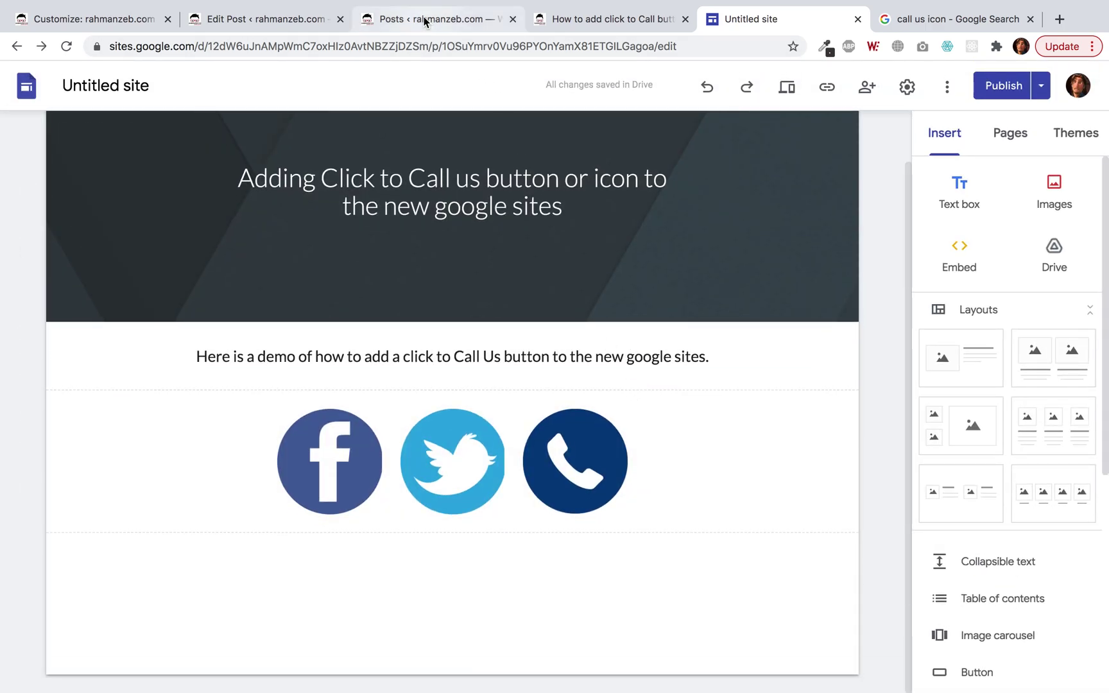
Open the rahmanzeb.com click-to-call blog post and scroll through its embed code listing.
click(548, 19)
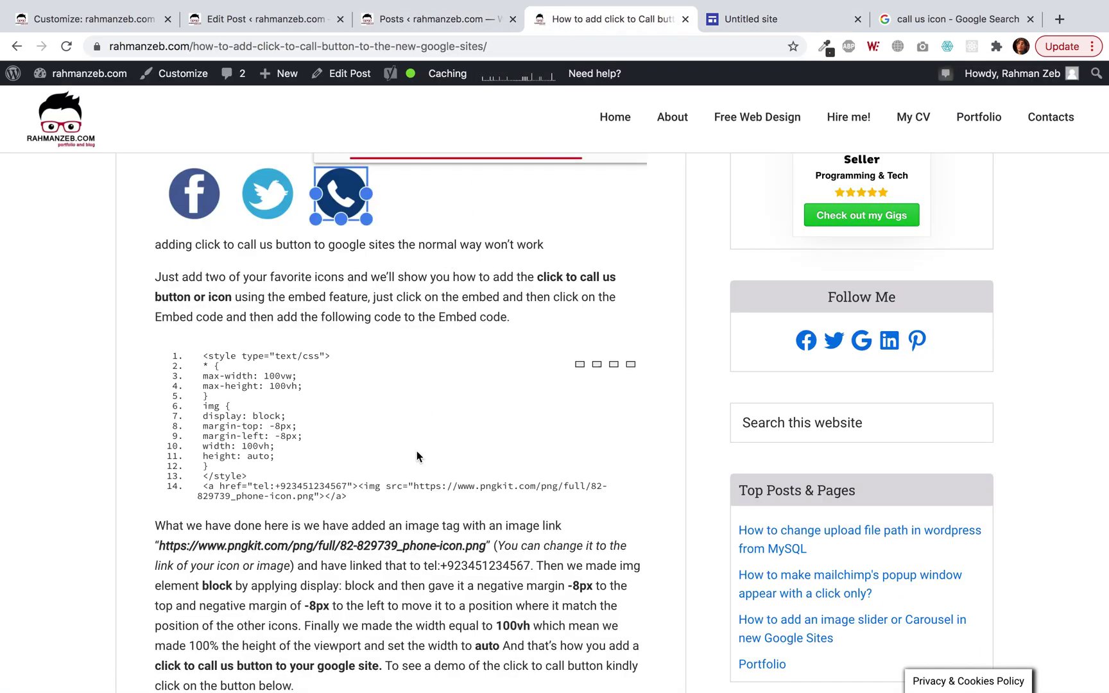
scroll(416, 455, down, 1)
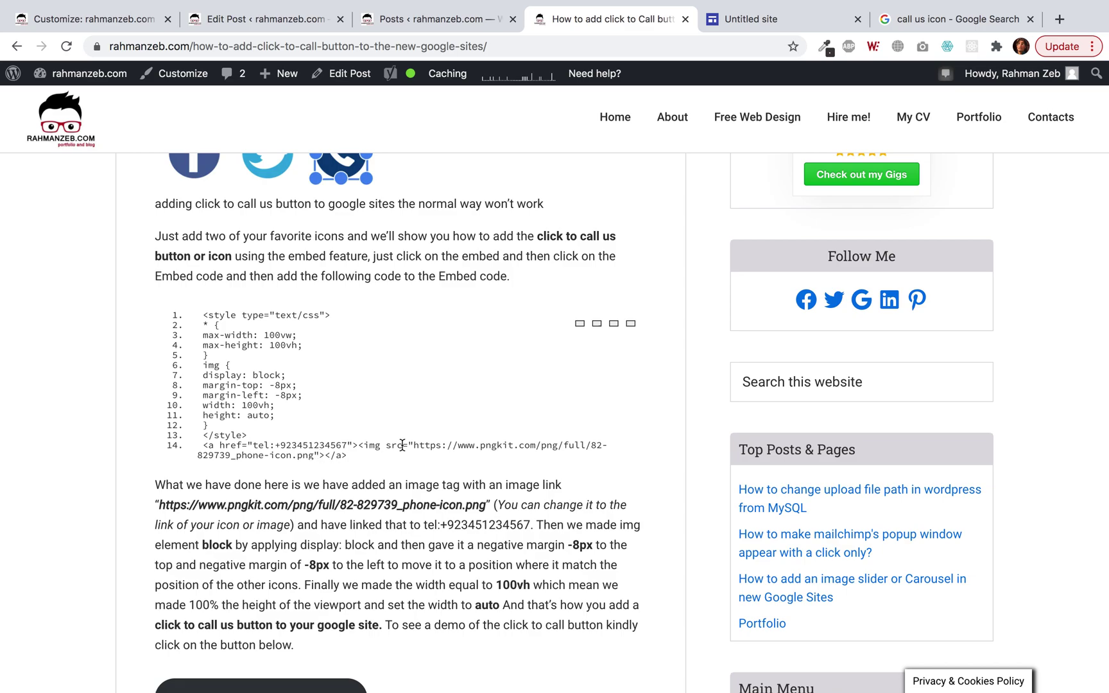
scroll(480, 352, up, 1)
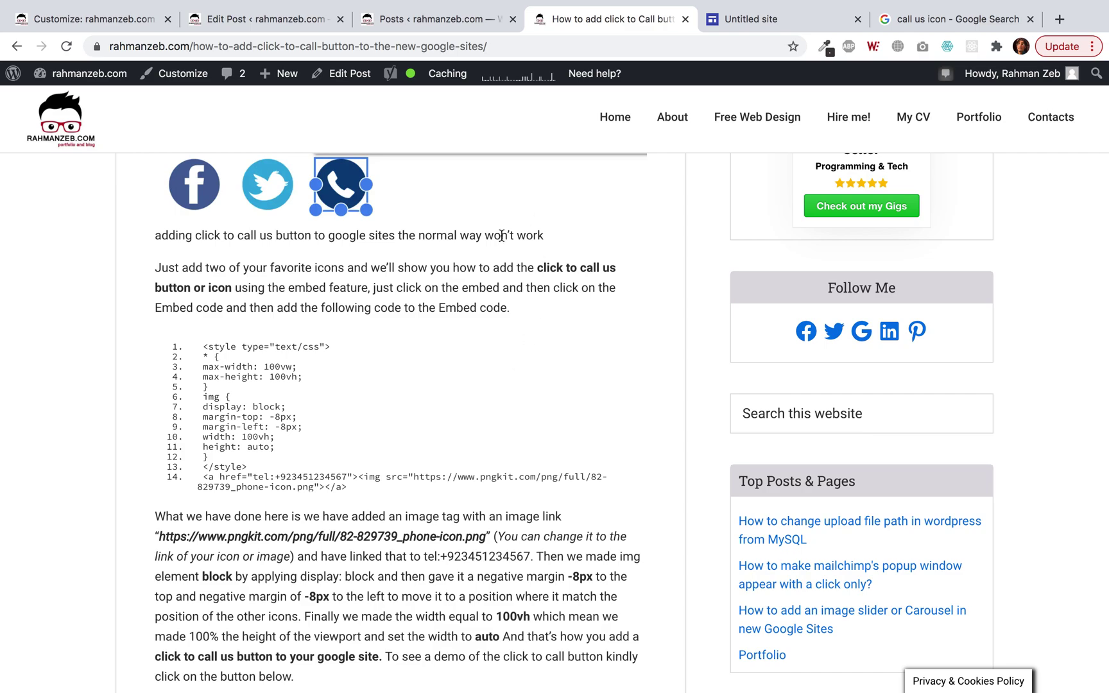
scroll(471, 365, up, 2)
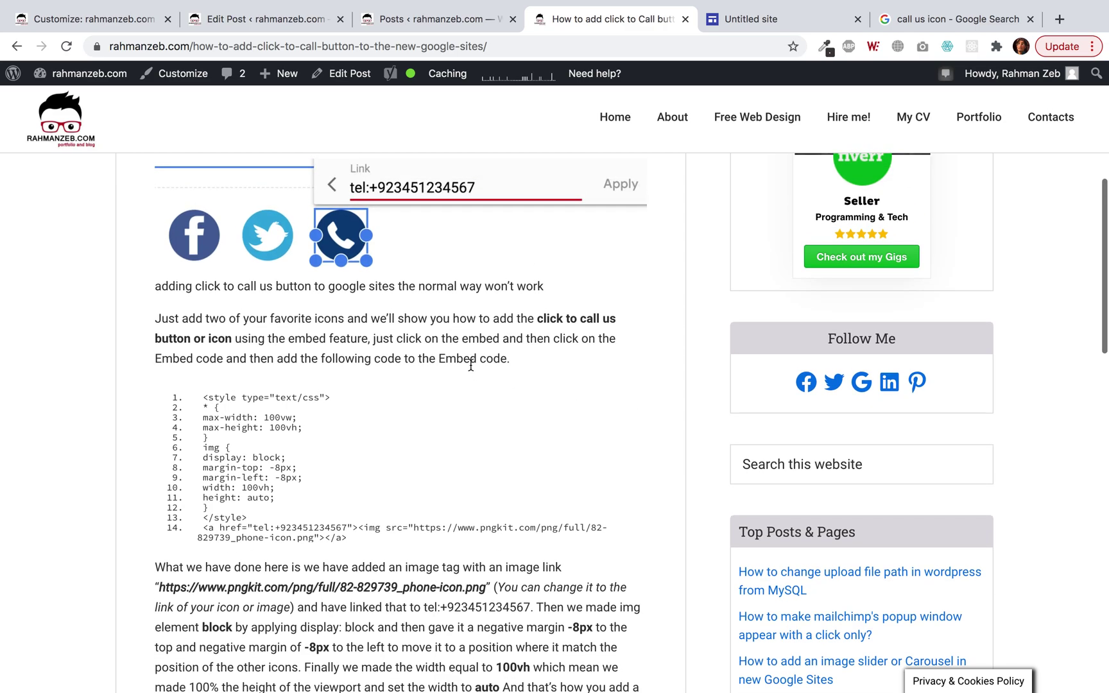